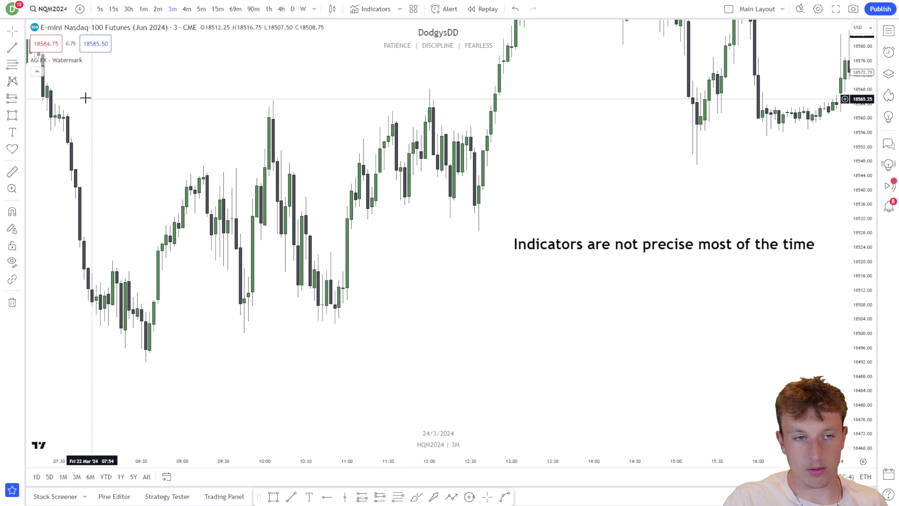
Open the brushes flyout in the left drawing toolbar.
left_click(22, 115)
Sketch a cyan freehand wave over the candles from about 08:30 to 12:30 with Brush.
left_click(53, 128)
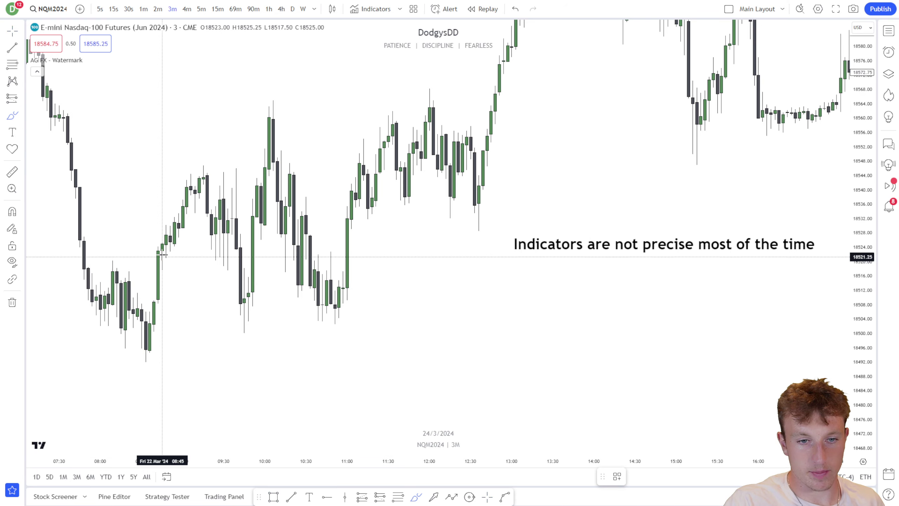
mouse_move(162, 244)
left_mouse_down()
mouse_move(226, 256)
mouse_move(280, 166)
mouse_move(356, 223)
mouse_move(488, 176)
left_mouse_up()
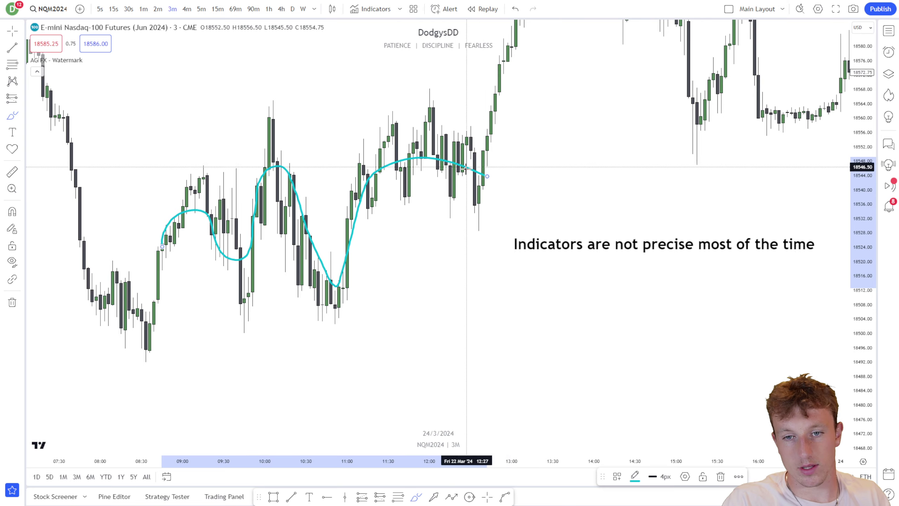
Add a 'Stop loss orders' text note and place it under the indicators note.
left_click(12, 132)
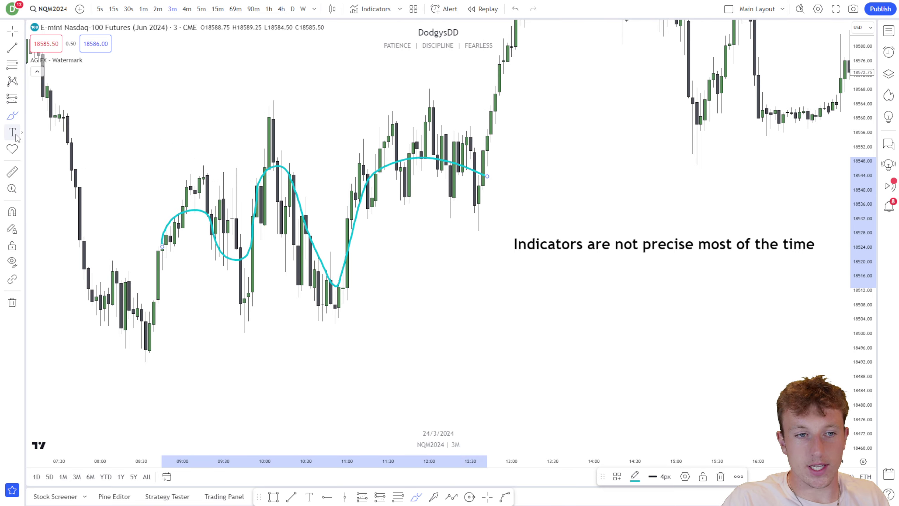
left_click(528, 264)
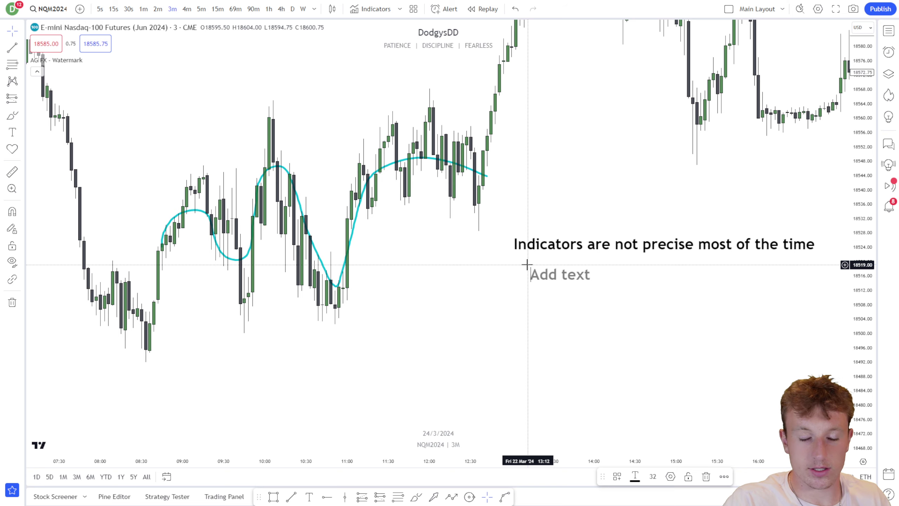
type("Stop loss orders")
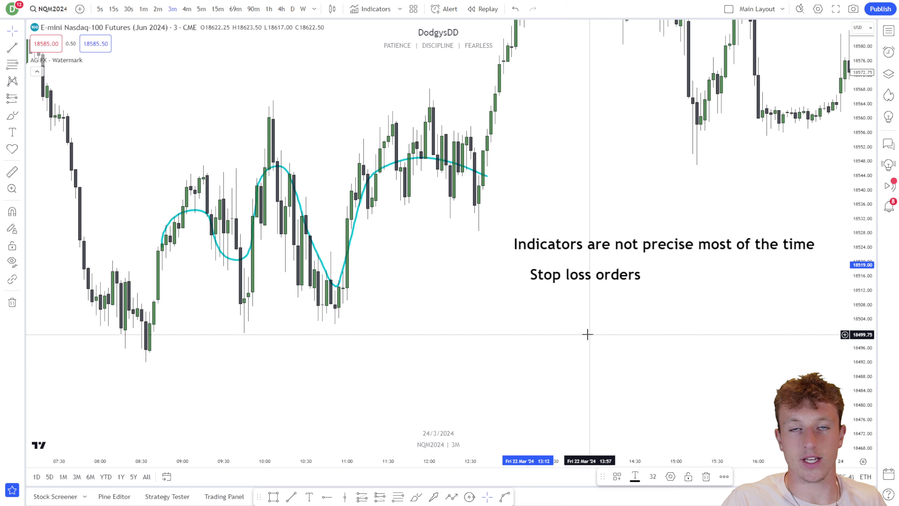
left_click_drag(599, 277, 583, 267)
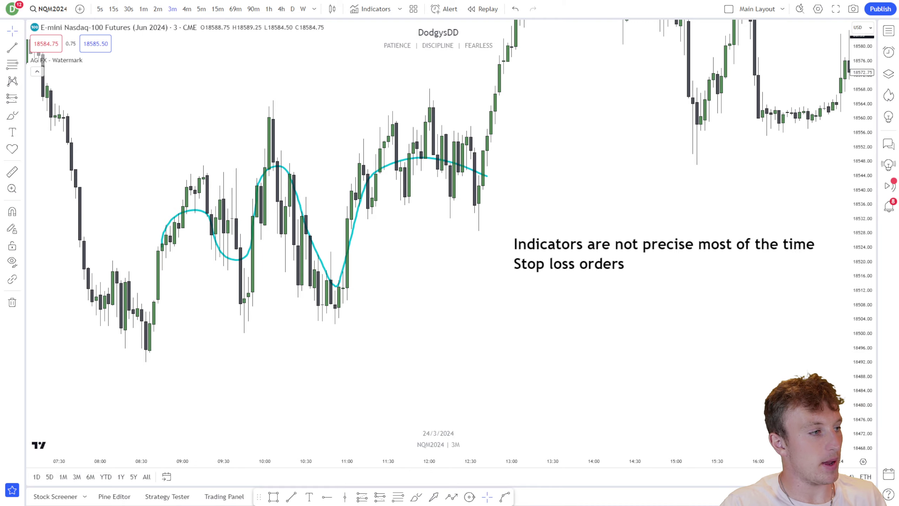
Preview the Charles Schwab chart-patterns image in the 'stock patterns' results, then minimize the browser.
key("alt+Tab")
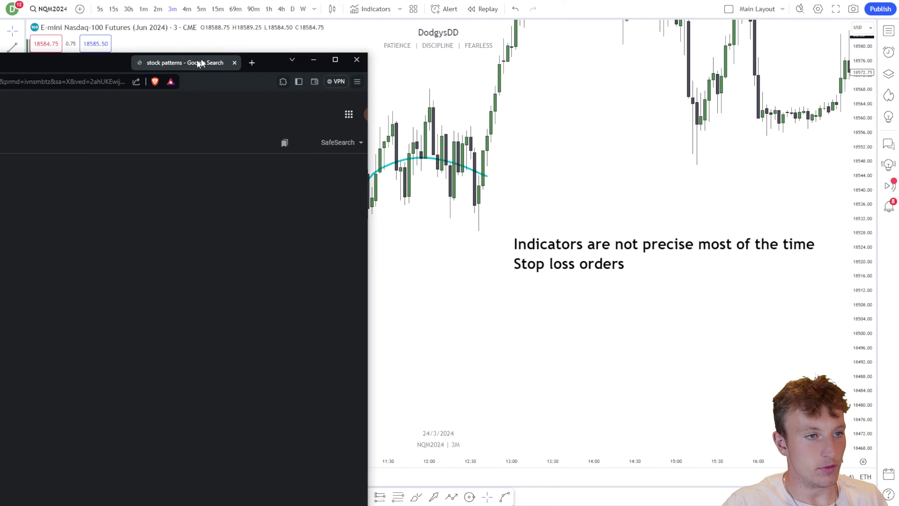
scroll(423, 367, "down", 3)
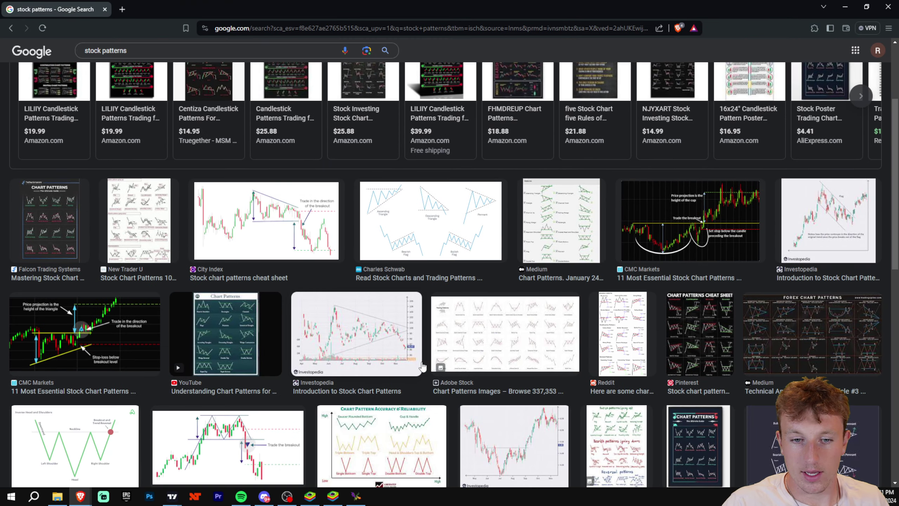
left_click(443, 237)
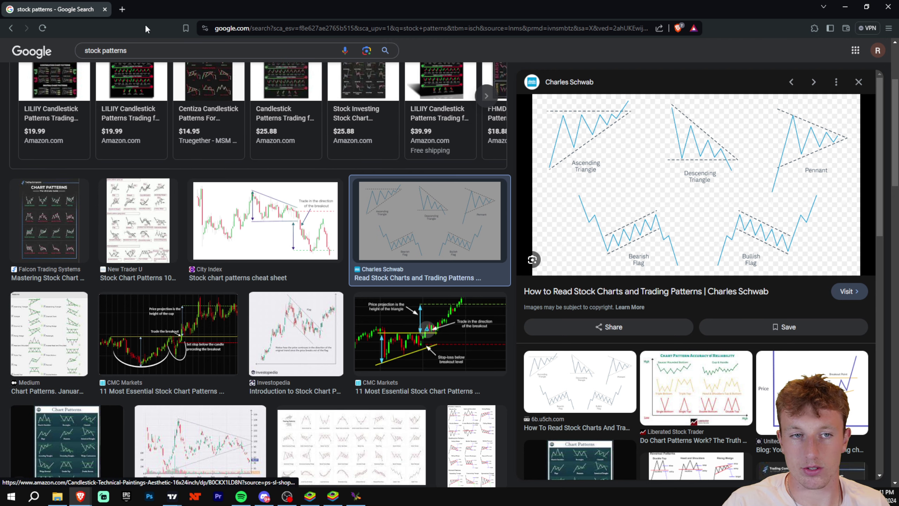
key("super+Down")
key("super+Down")
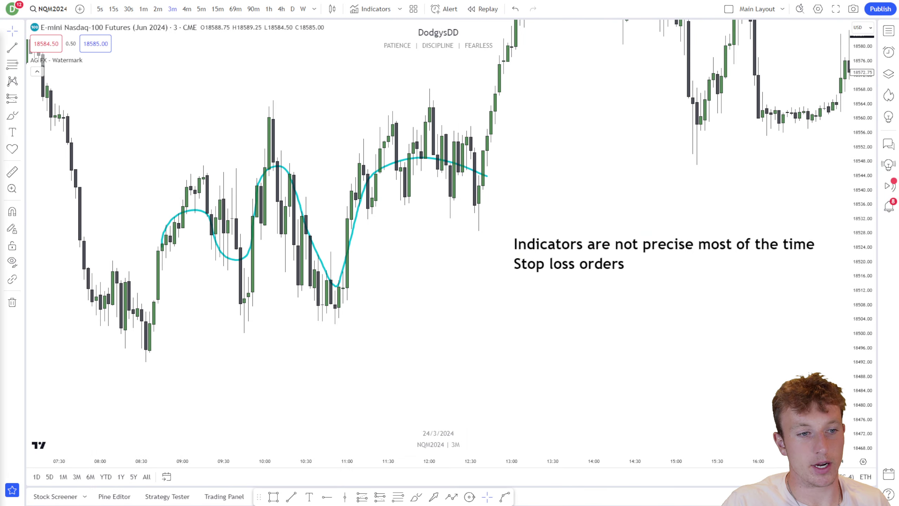
Draw a trial downward trend line from the recent swing high, then delete it.
left_click_drag(594, 159, 591, 188)
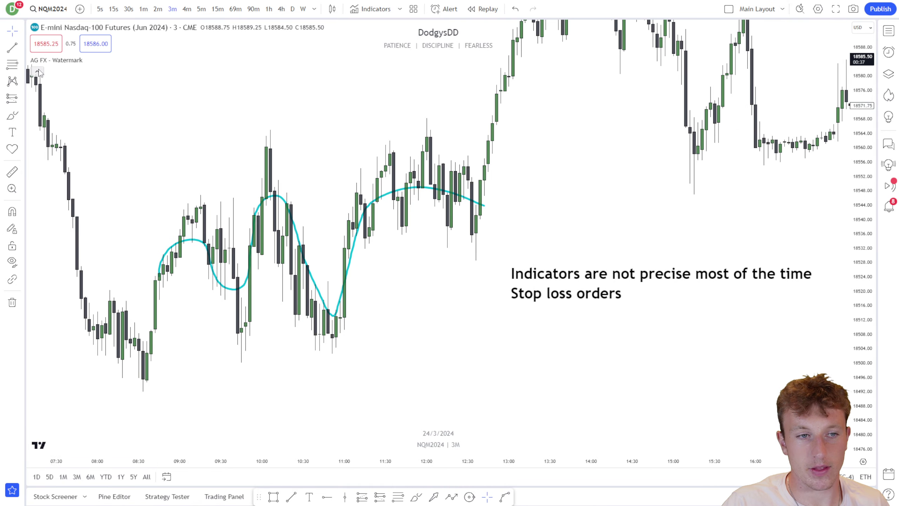
key("alt+t")
left_click(422, 132)
left_click(525, 186)
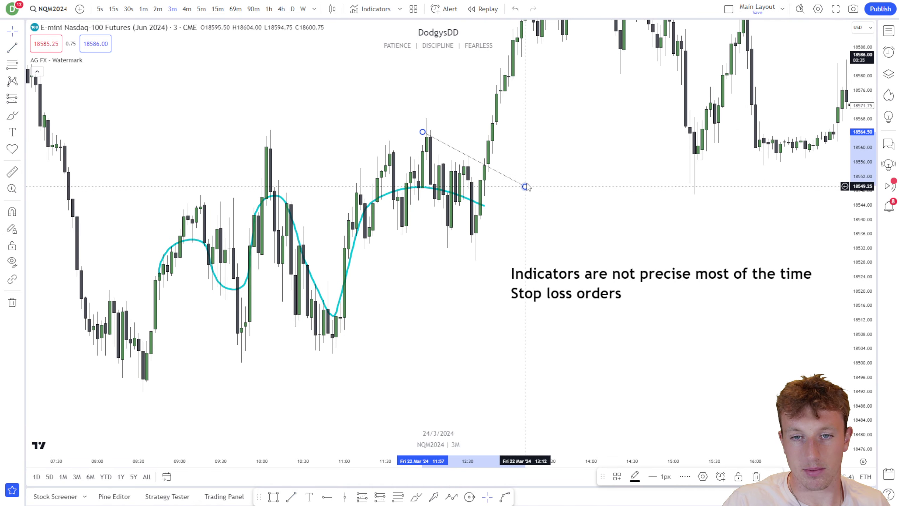
key("Delete")
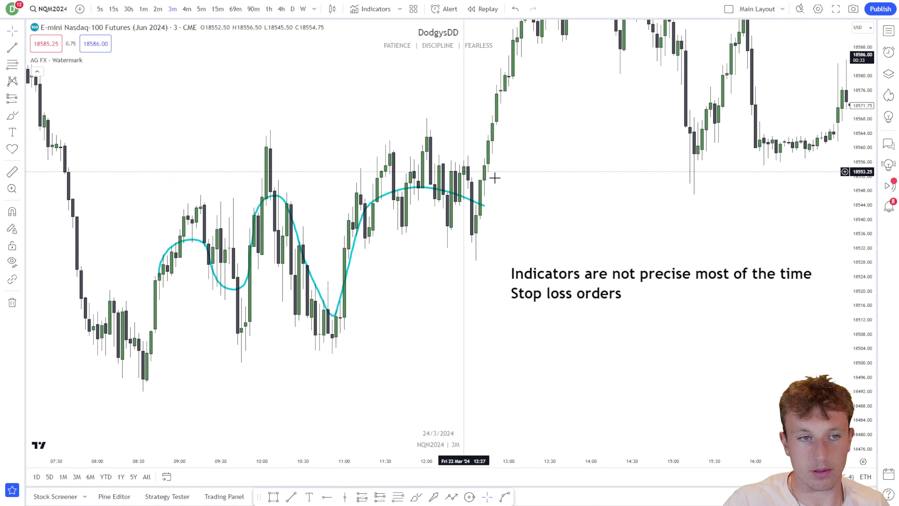
Delete the cyan freehand curve and pan to open space below the candles.
left_click(479, 209)
key("Delete")
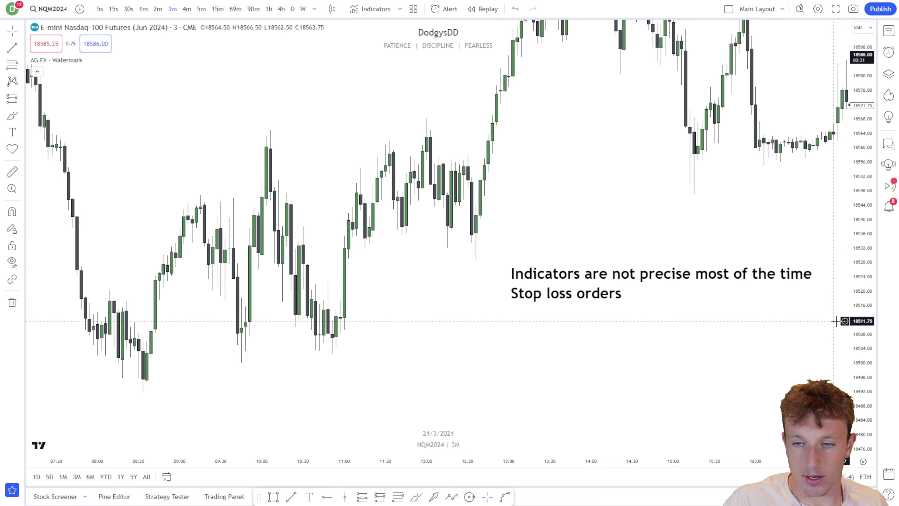
left_click_drag(796, 313, 782, 287)
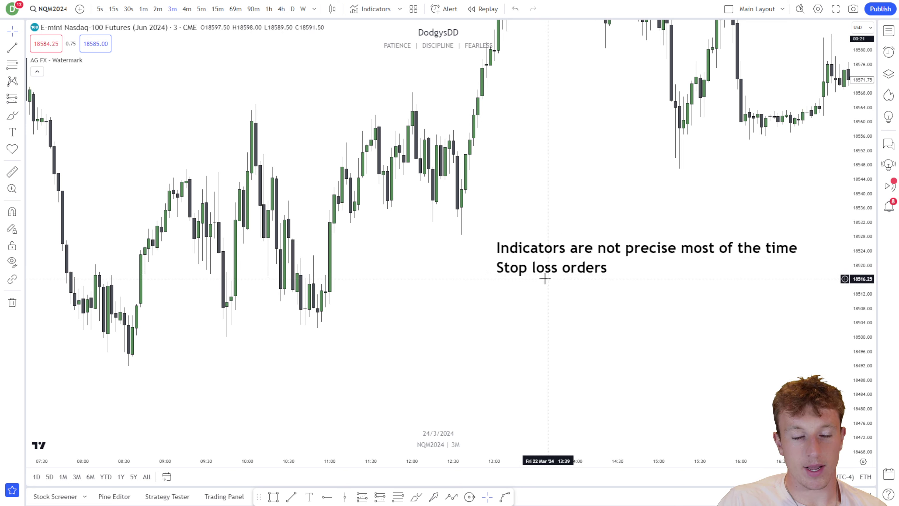
key("alt+Tab")
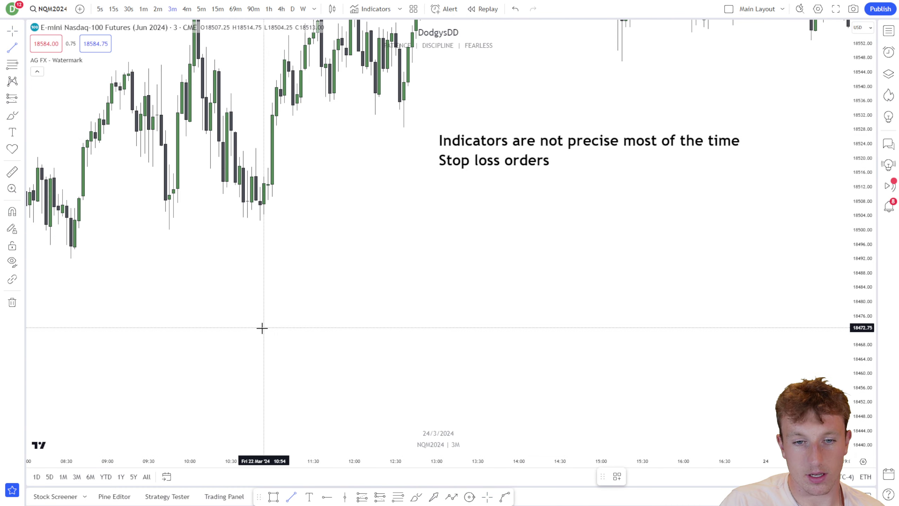
Draw a horizontal line near 18468 below the candles, then sketch and undo a brush zigzag.
left_click(273, 345)
left_click(671, 344)
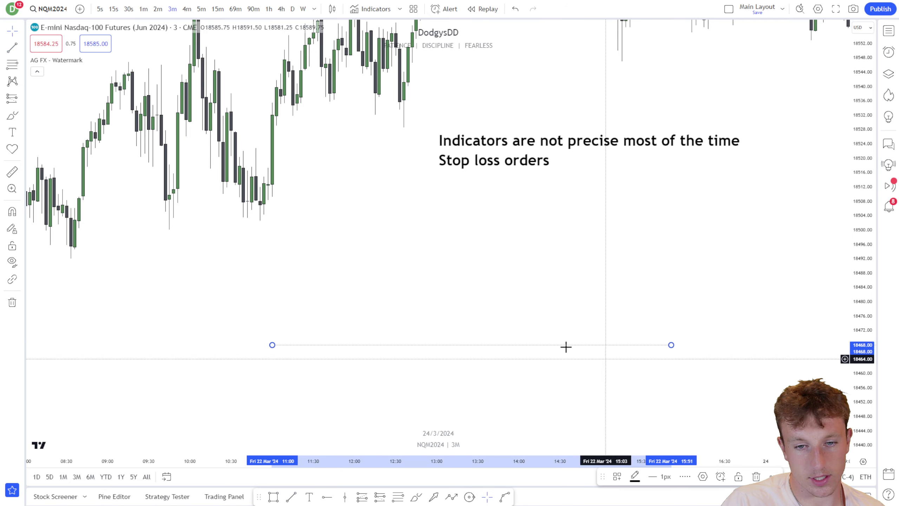
left_click(12, 116)
mouse_move(286, 275)
left_mouse_down()
mouse_move(332, 339)
mouse_move(393, 346)
mouse_move(430, 287)
mouse_move(482, 292)
mouse_move(550, 271)
mouse_move(597, 397)
mouse_move(643, 273)
left_mouse_up()
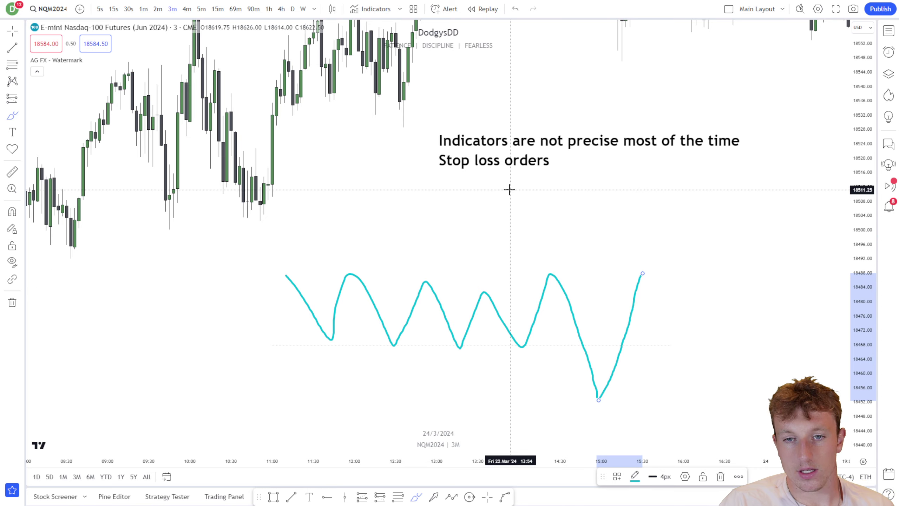
key("ctrl+z")
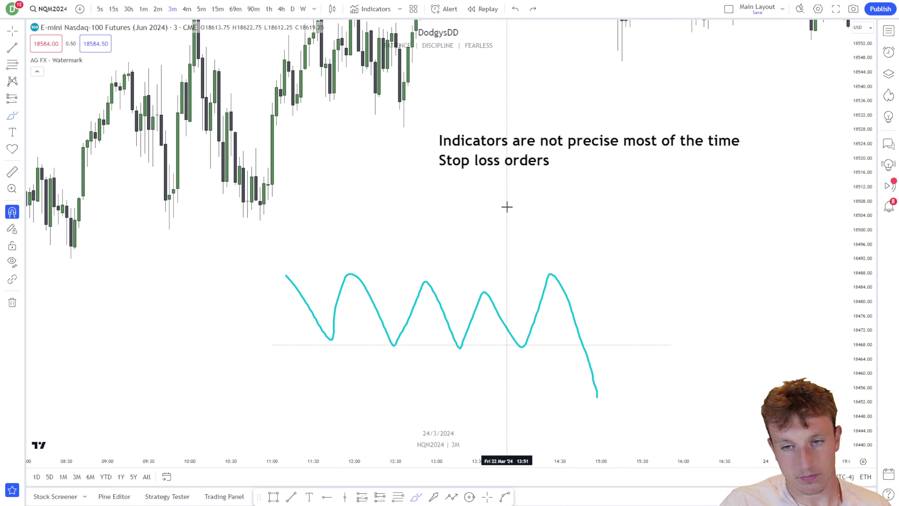
key("ctrl+z")
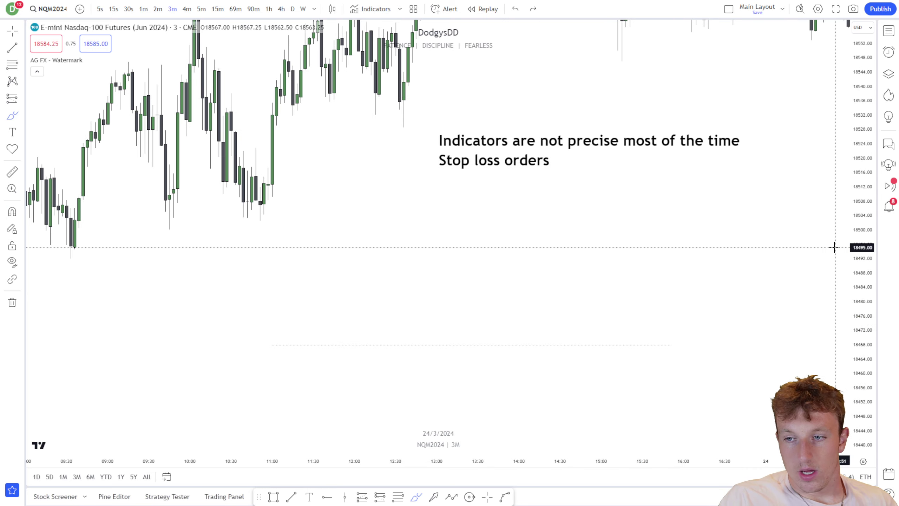
left_click(12, 31)
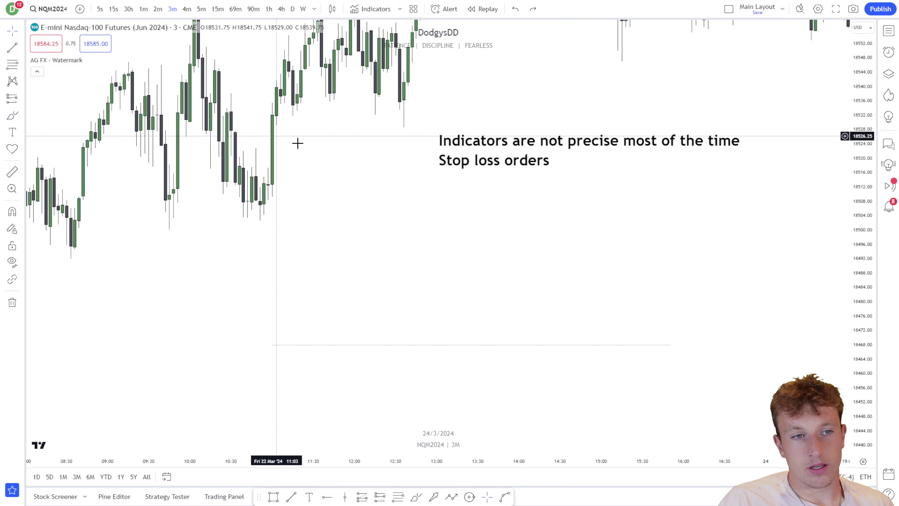
left_click_drag(297, 143, 314, 167)
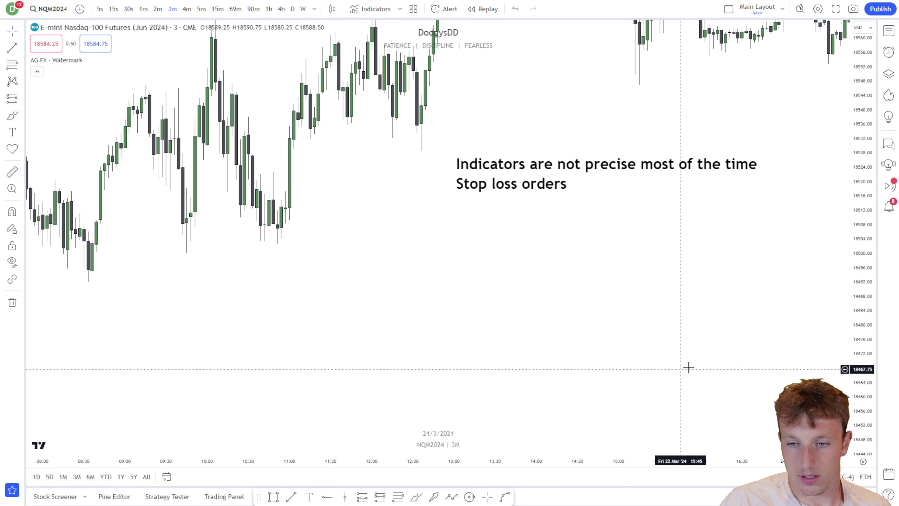
scroll(744, 336, "down", 2)
scroll(719, 315, "up", 1)
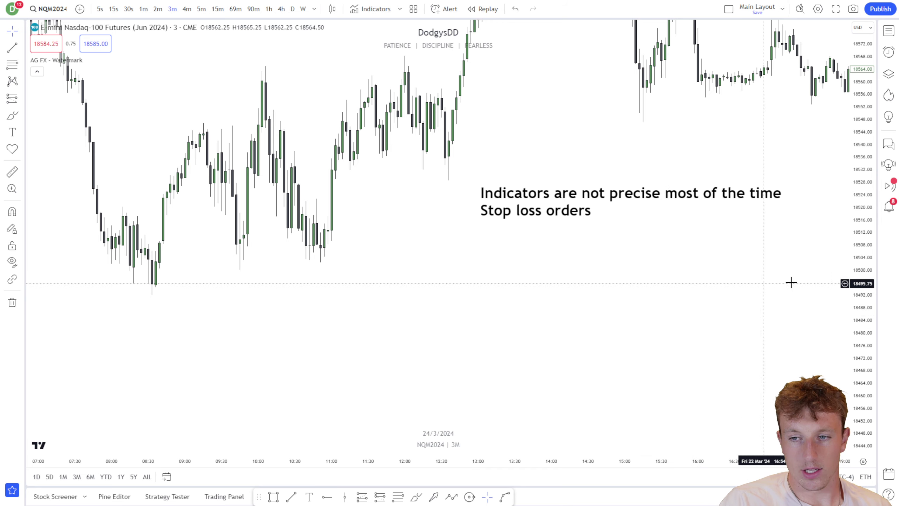
left_click_drag(683, 273, 657, 286)
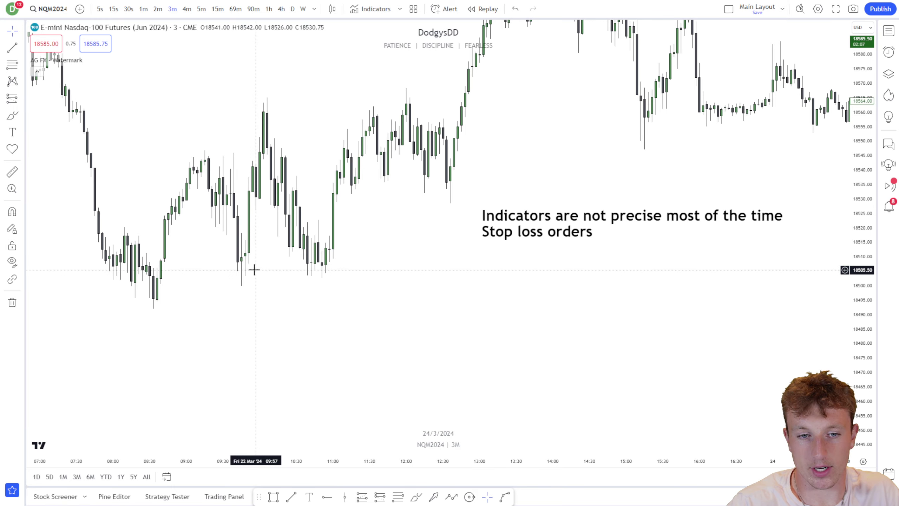
left_click_drag(254, 270, 400, 257)
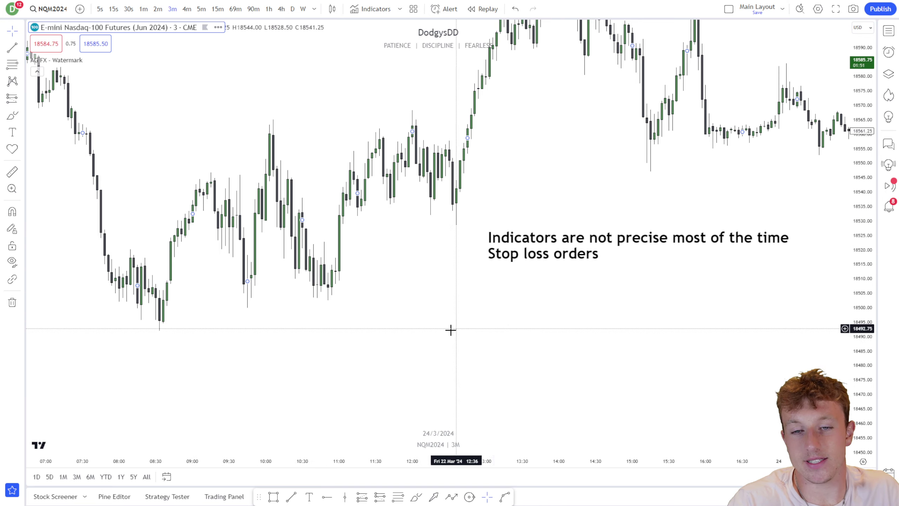
Draw a rising trend line from the 08:30 morning low to the midday higher lows.
left_click_drag(476, 336, 472, 351)
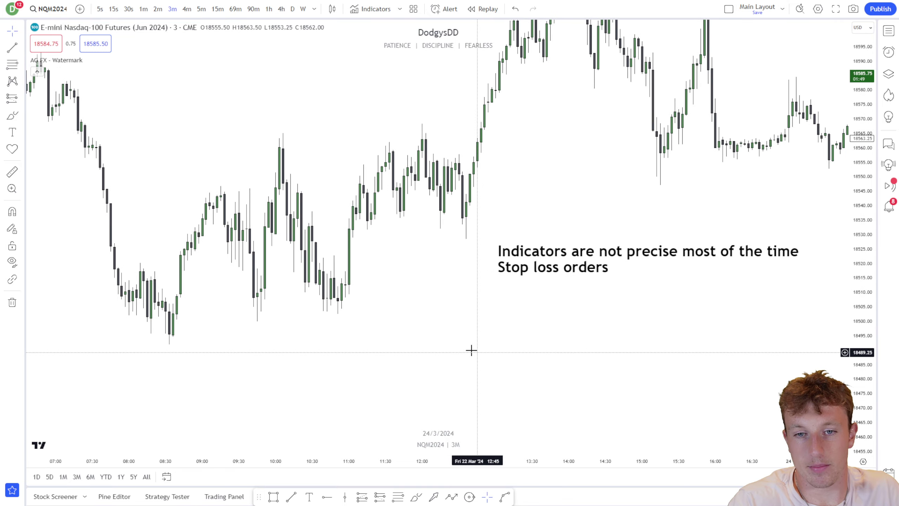
left_click(11, 52)
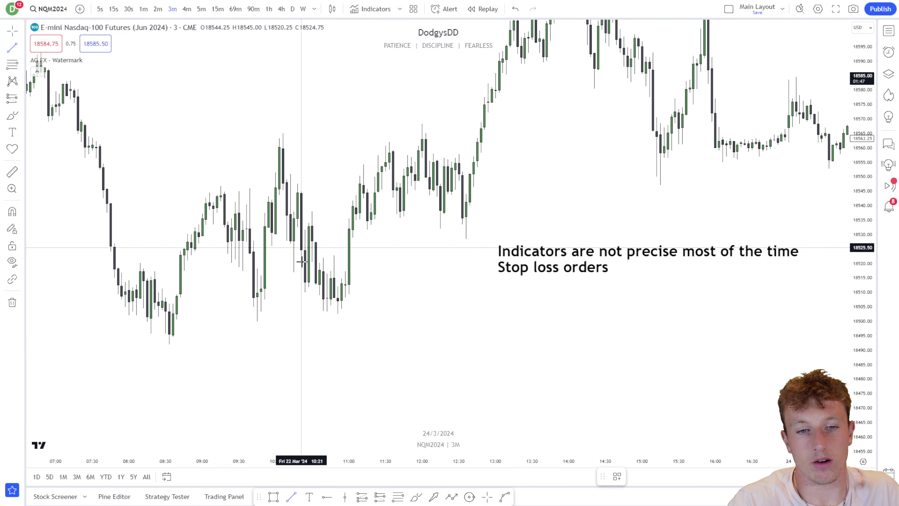
left_click(162, 343)
left_click(481, 283)
left_click(495, 280)
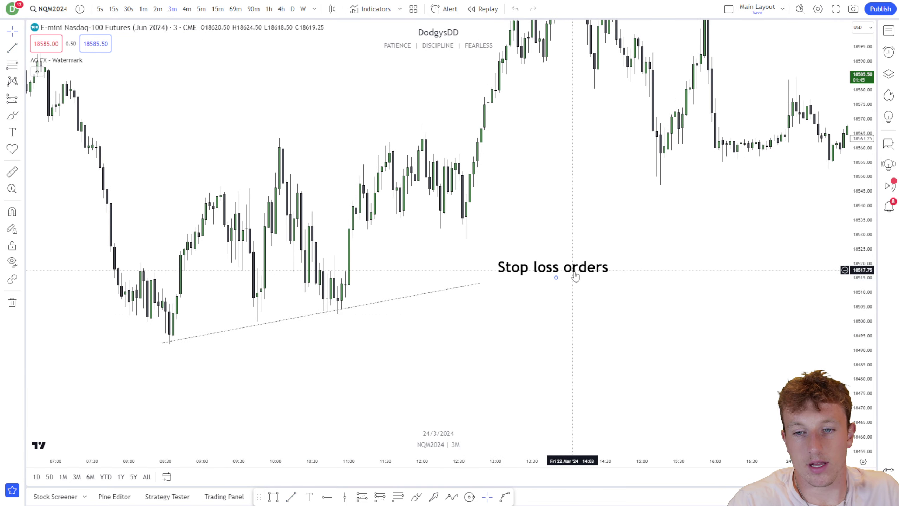
scroll(564, 343, "up", 1)
scroll(365, 317, "down", 2)
left_click_drag(365, 317, 518, 311)
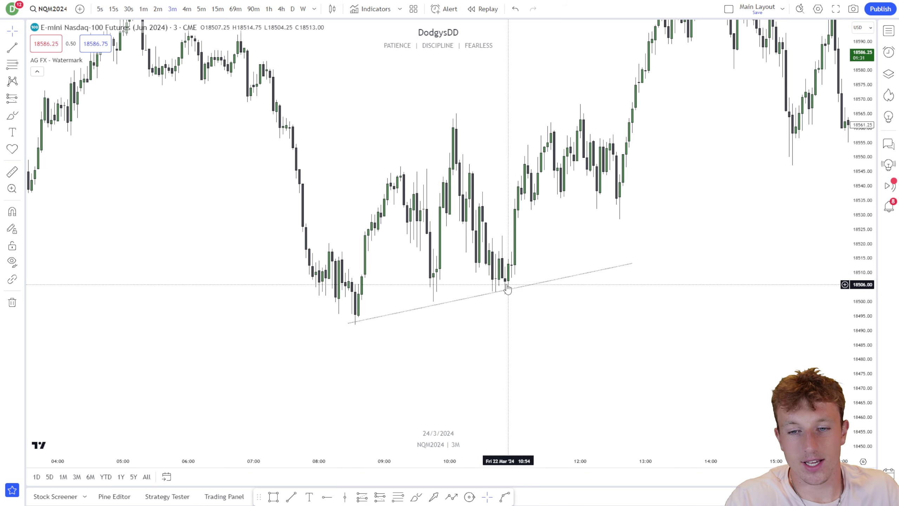
Shift the trend line's left anchor slightly right onto the morning low candle.
scroll(510, 285, "right", 5)
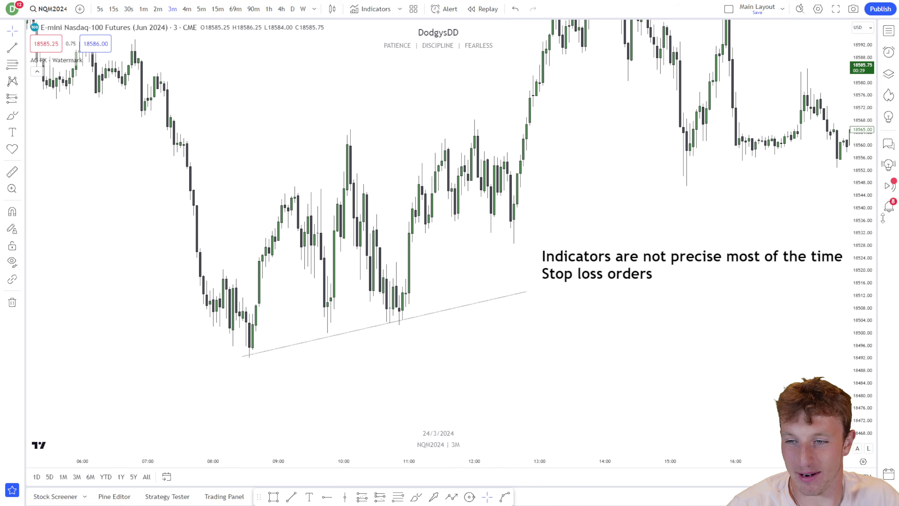
scroll(760, 270, "down", 1)
scroll(760, 270, "up", 1)
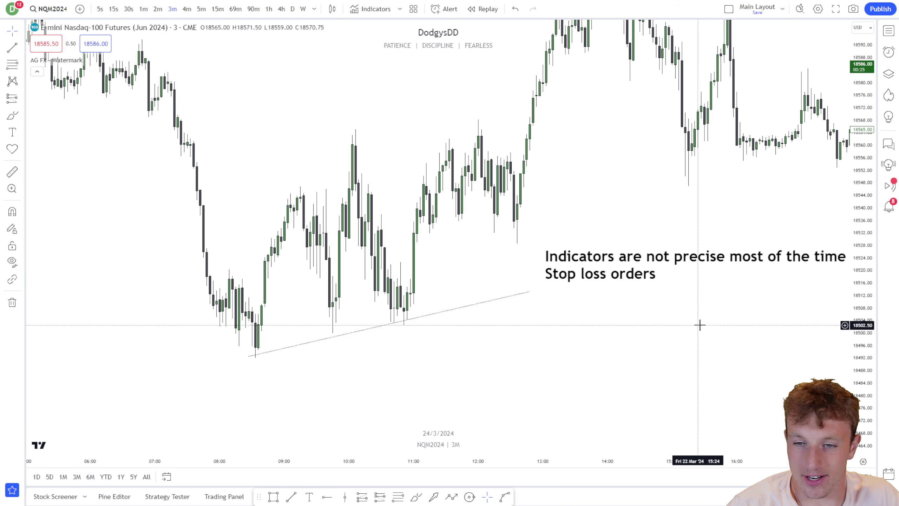
left_click_drag(576, 355, 560, 355)
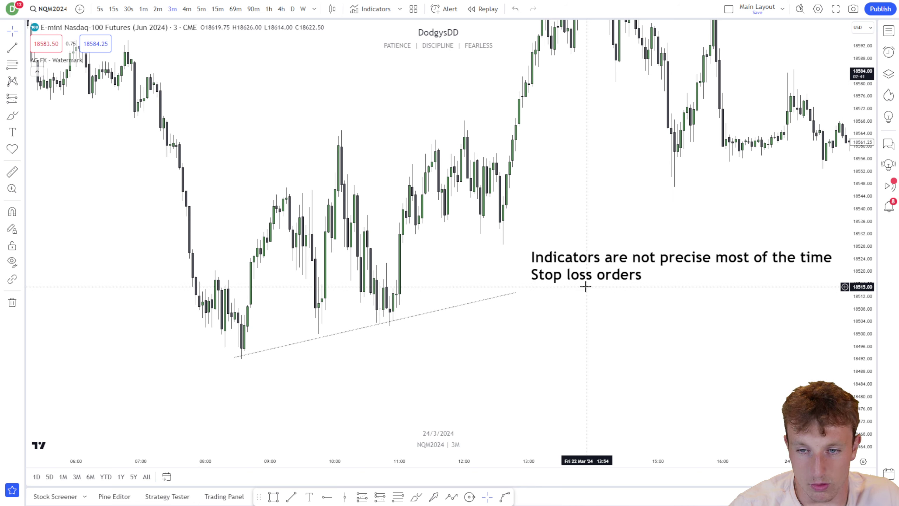
left_click(235, 357)
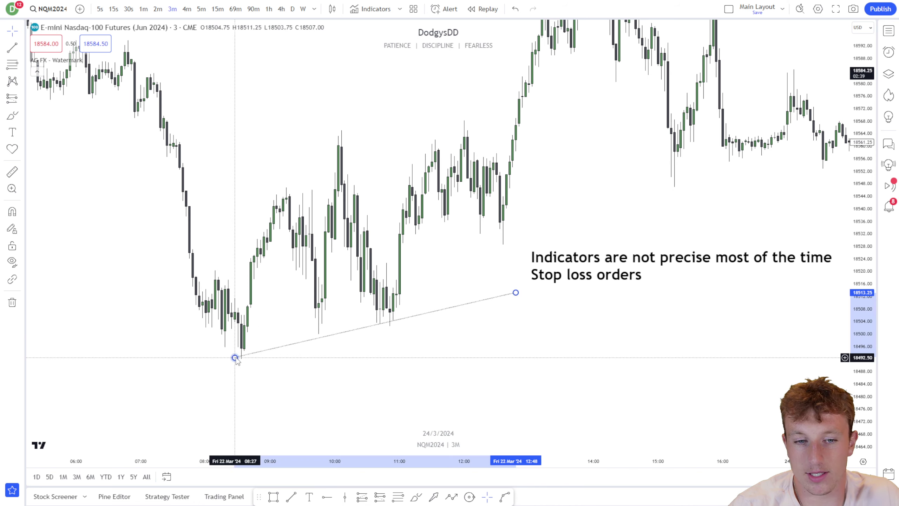
left_click_drag(234, 357, 241, 357)
left_click(435, 352)
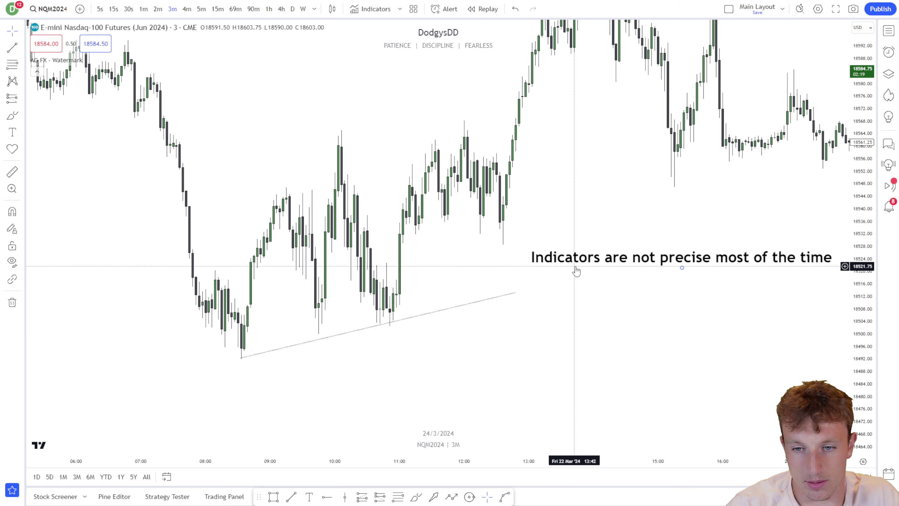
Add a note 'Max 2 trades a day / Risk $$$ on this trade / Target 2R' right of the candles.
left_click(12, 132)
left_click(660, 260)
type("Ma")
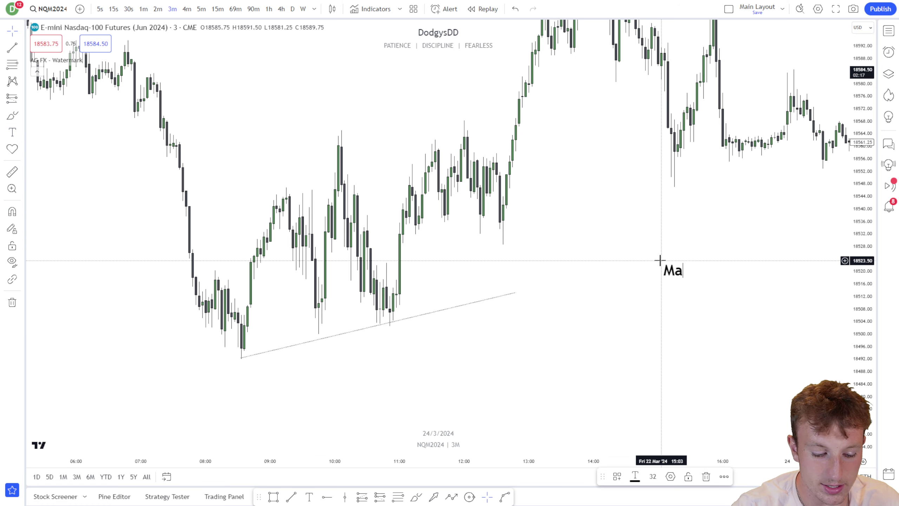
type("x 2 trades a")
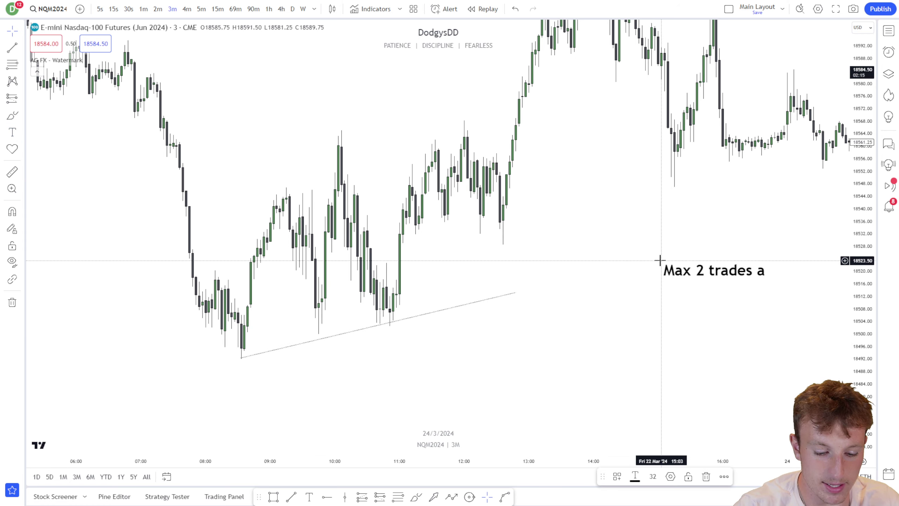
type(" day Risk")
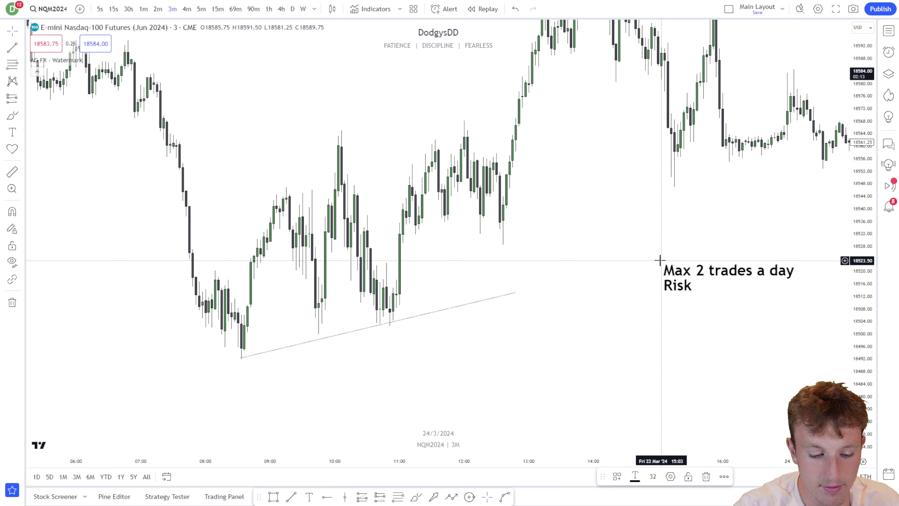
type(" $$$ on this trade")
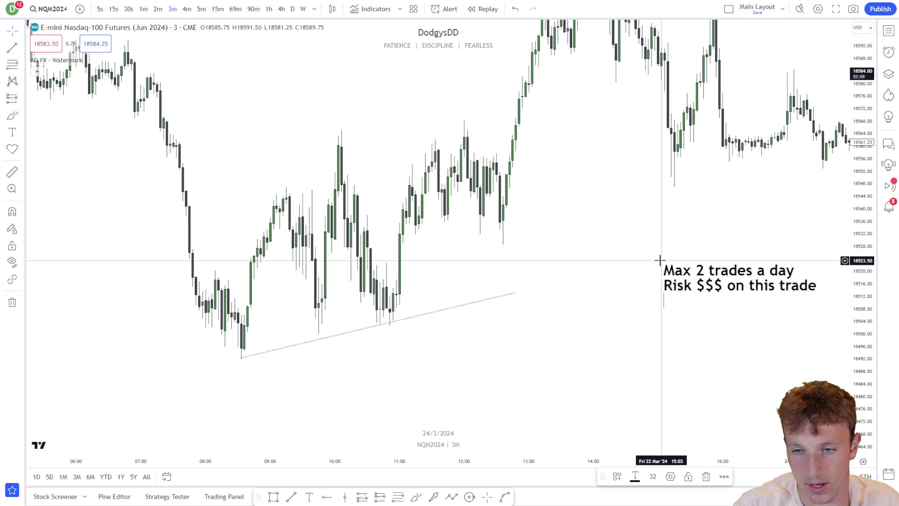
key("Return")
type("Target 2R")
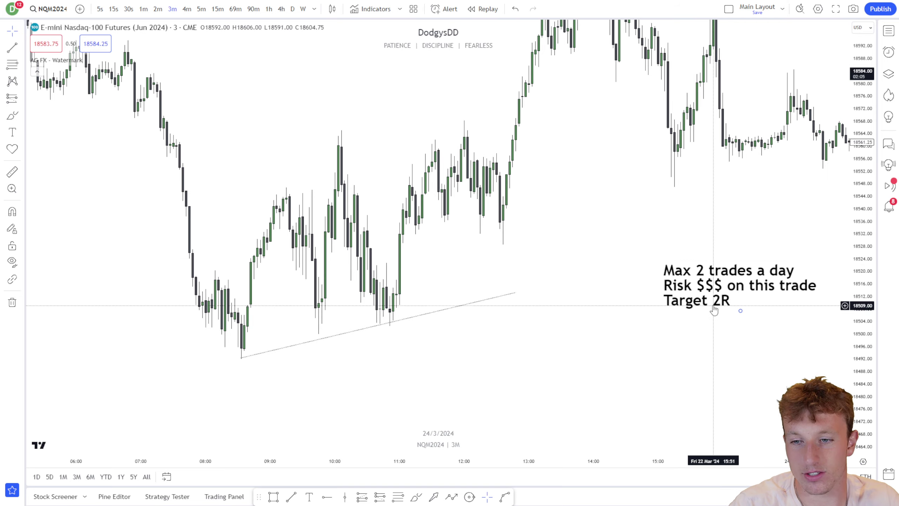
left_click_drag(739, 308, 657, 328)
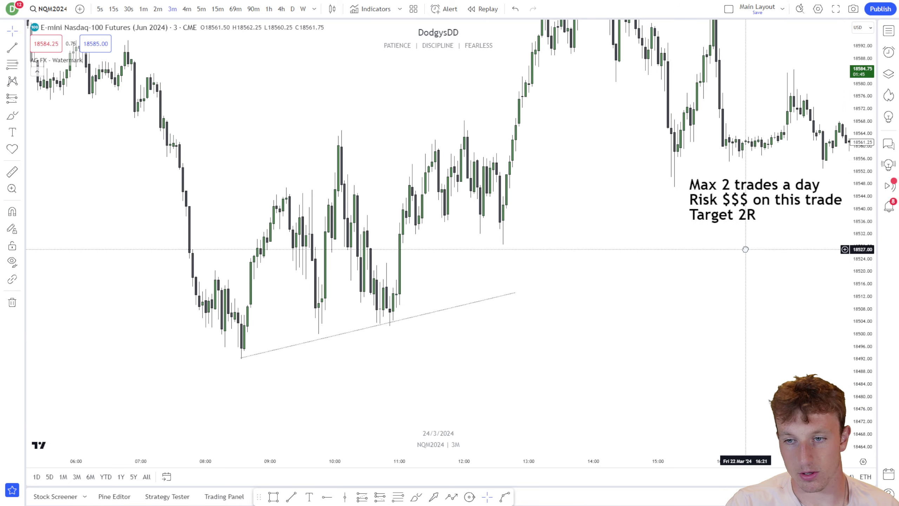
left_click_drag(746, 250, 740, 247)
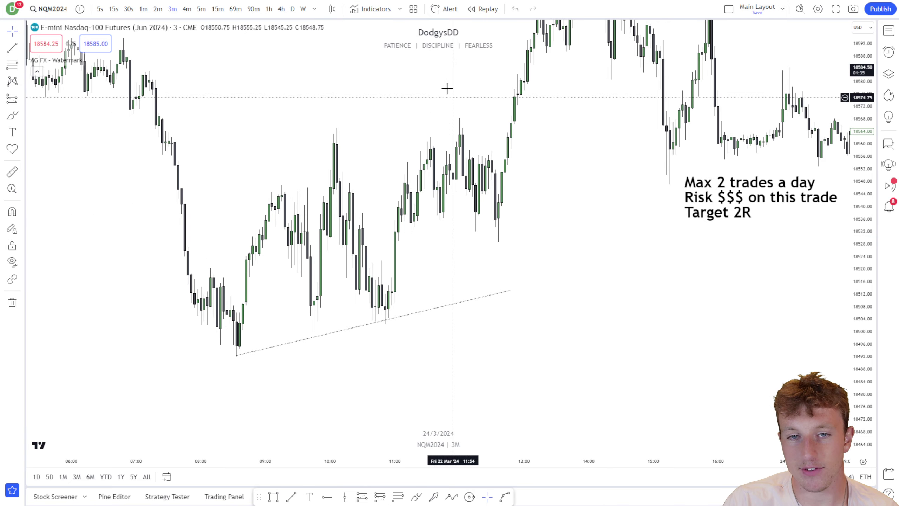
Add the Moving Average Exponential and Volume Weighted Average Price indicators to the chart.
left_click(384, 11)
type("9ema")
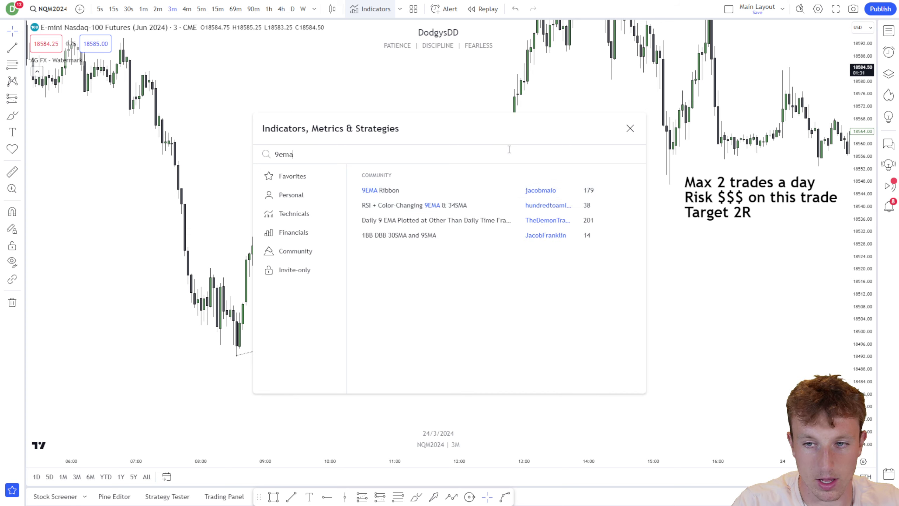
key("BackSpace")
key("BackSpace")
key("BackSpace")
key("BackSpace")
type("ema")
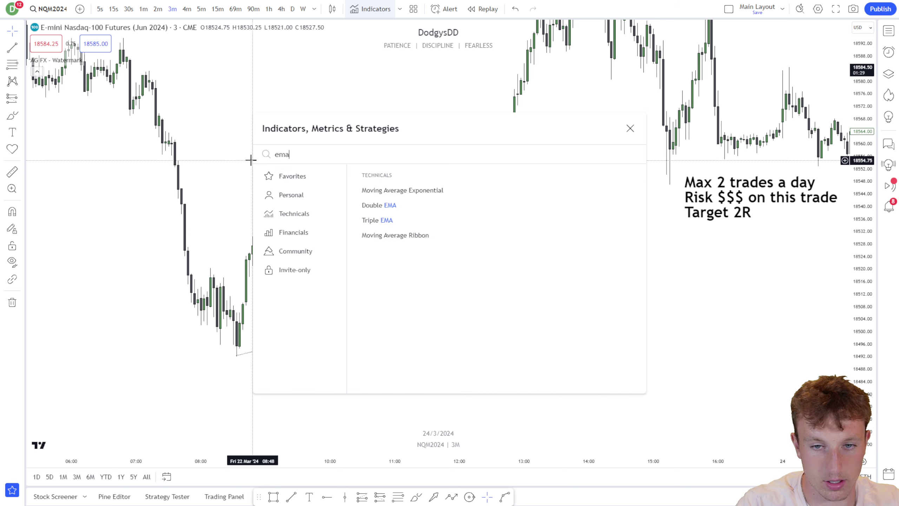
left_click(440, 193)
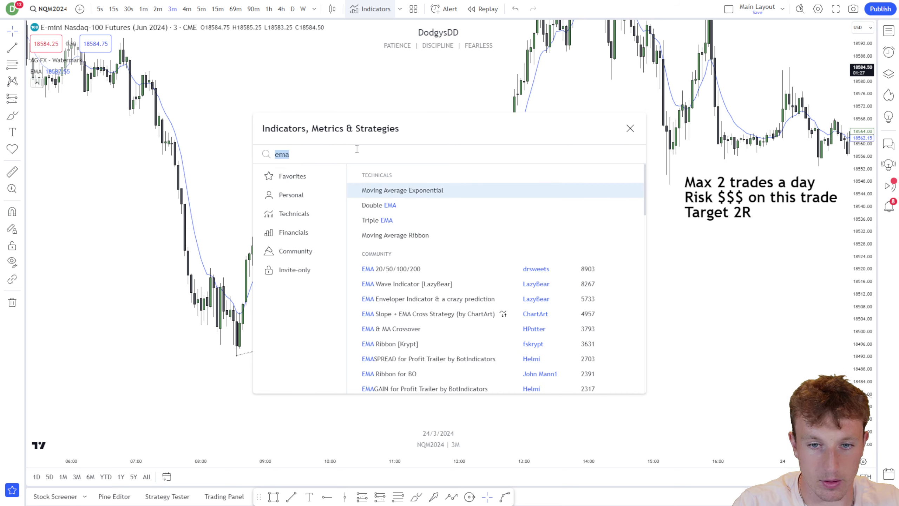
key("BackSpace")
key("BackSpace")
key("BackSpace")
type("vwap")
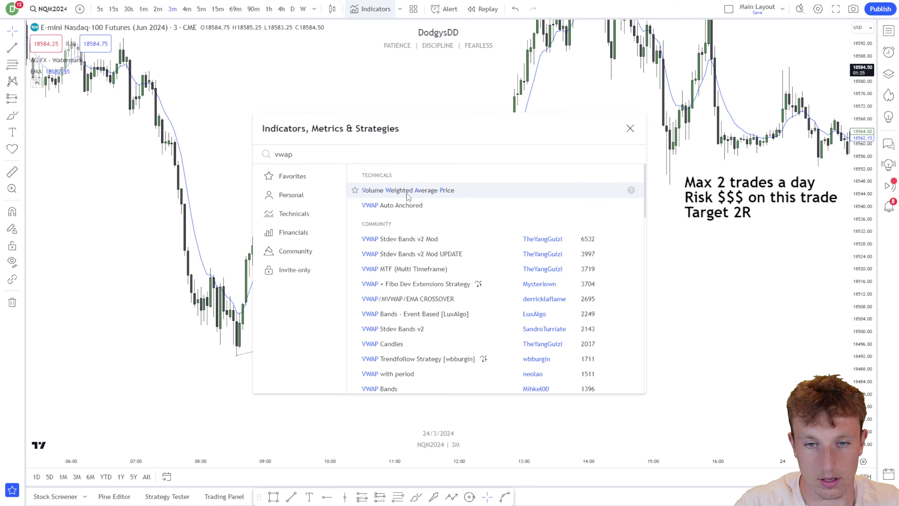
left_click(408, 191)
left_click(630, 129)
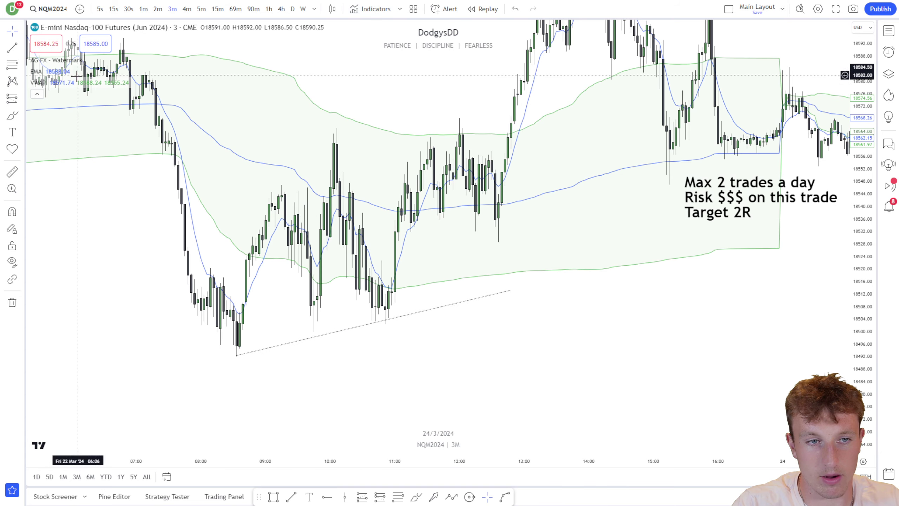
Turn off the VWAP's Bands Multiplier #1 in its settings.
left_click(67, 82)
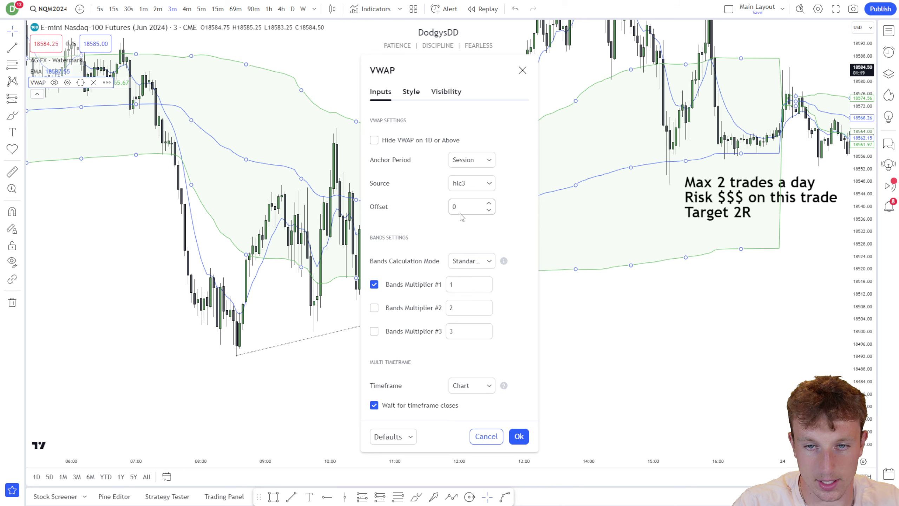
left_click(374, 285)
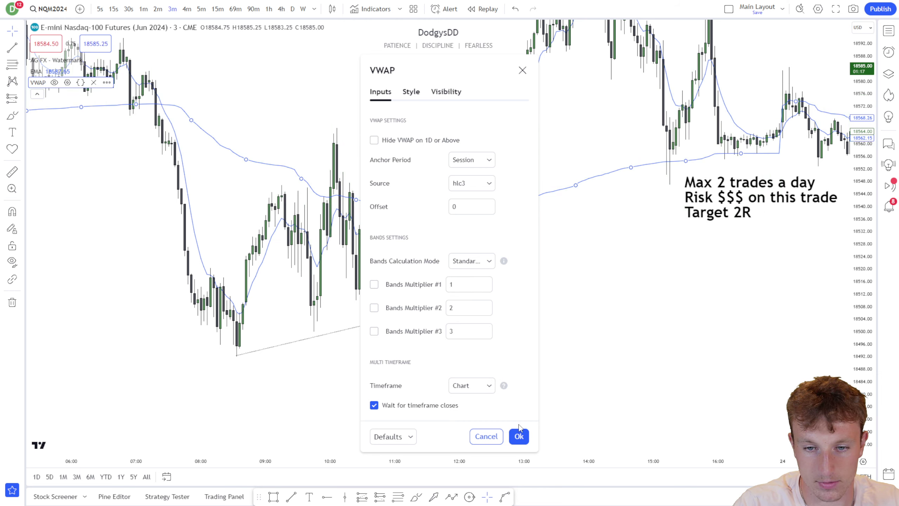
left_click(519, 439)
mouse_move(486, 263)
left_mouse_down()
mouse_move(512, 270)
mouse_move(500, 253)
left_mouse_up()
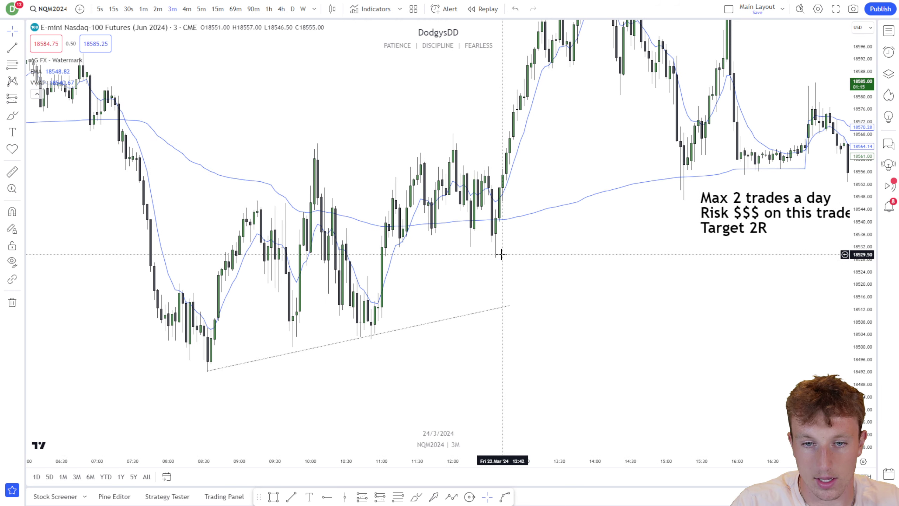
Pan the chart and move the trading-rules note lower, beneath the afternoon candles.
left_click_drag(594, 275, 560, 282)
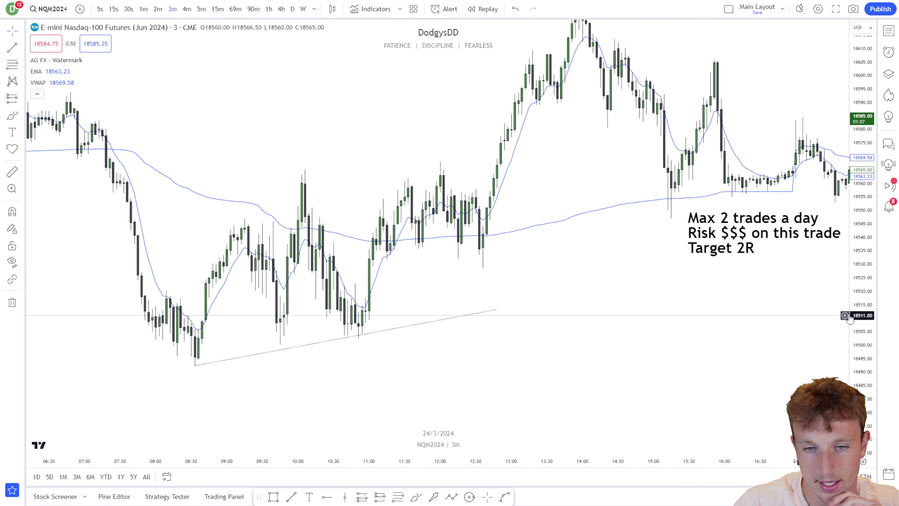
left_click_drag(780, 291, 774, 315)
left_click_drag(735, 248, 630, 303)
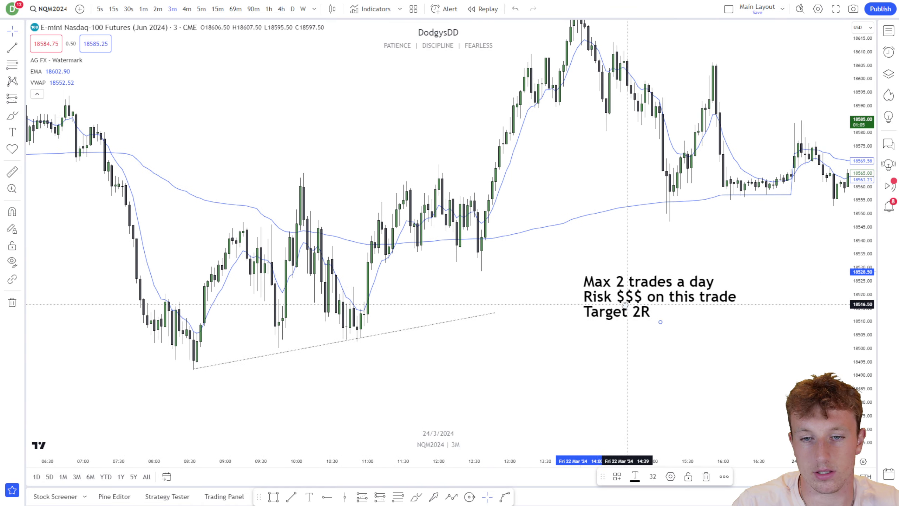
scroll(447, 258, "down", 1)
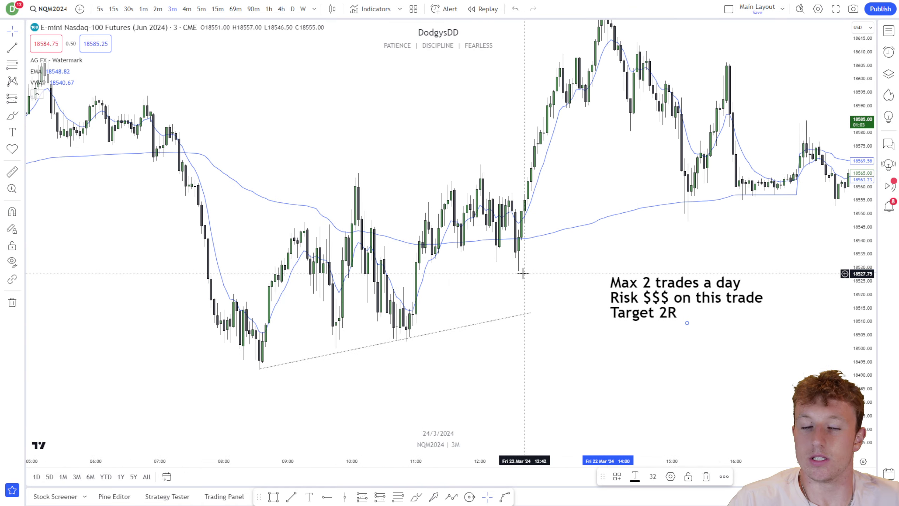
Pick the Long Position tool from the projection tools.
left_click(542, 262)
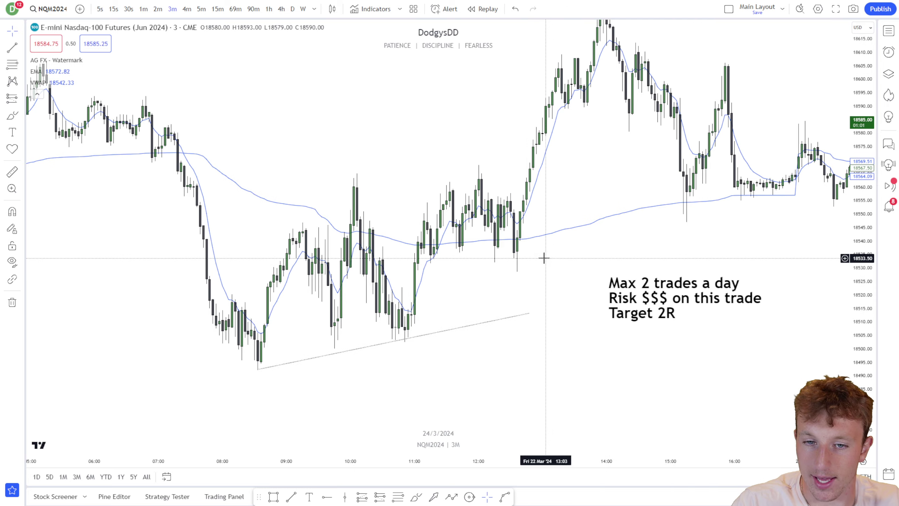
left_click(12, 98)
left_click(53, 109)
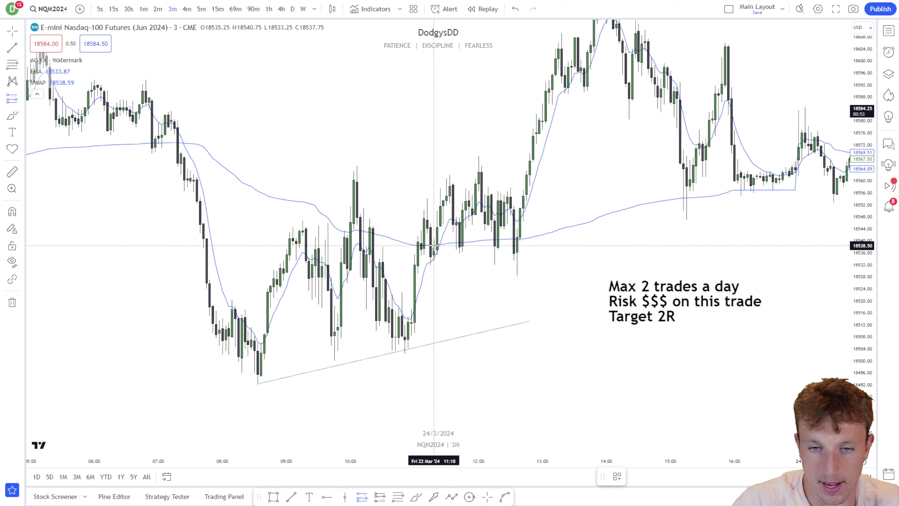
Place a long position at the 11:18 bar with stop 18523.50 and target 18569.00.
left_click(434, 244)
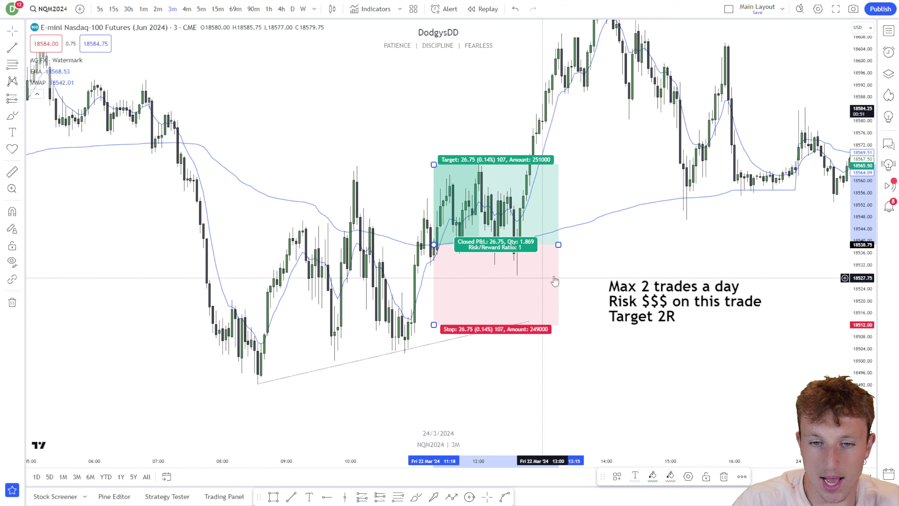
scroll(509, 255, "up", 1)
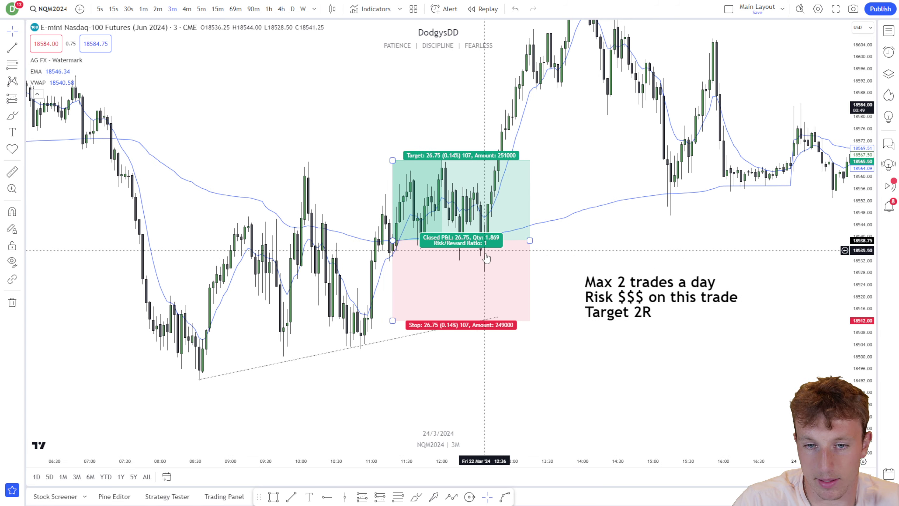
left_click(549, 244)
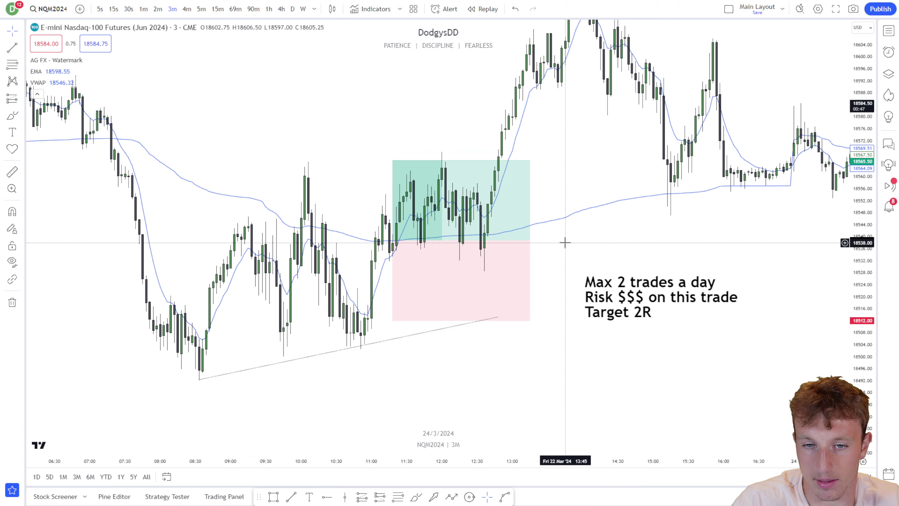
left_click_drag(569, 243, 578, 245)
left_click(404, 321)
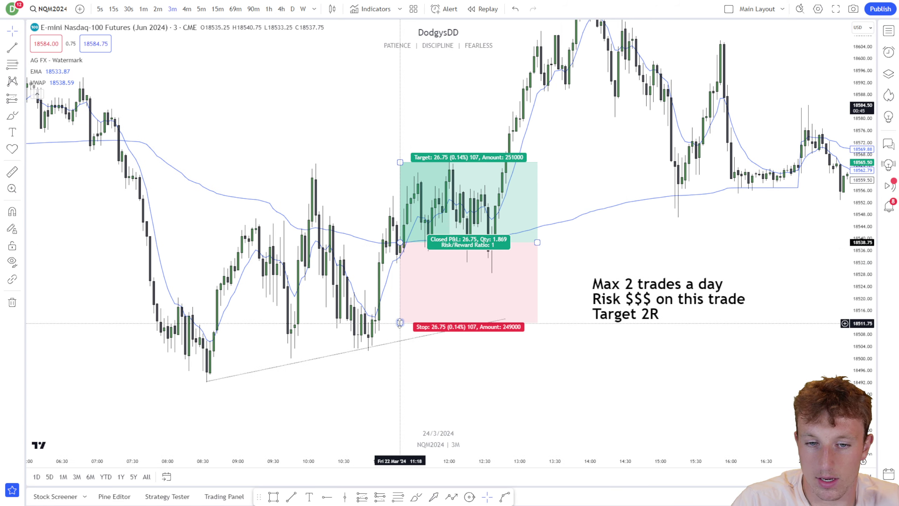
left_click_drag(411, 321, 410, 288)
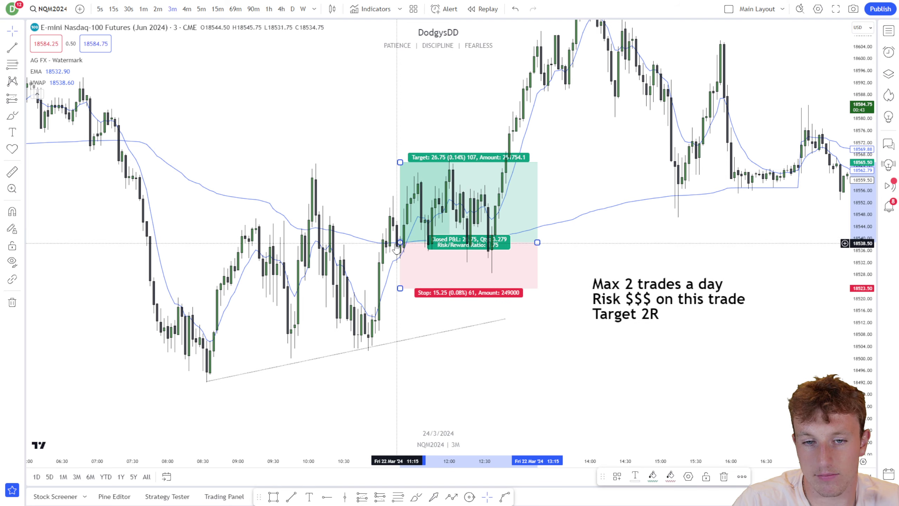
left_click(622, 243)
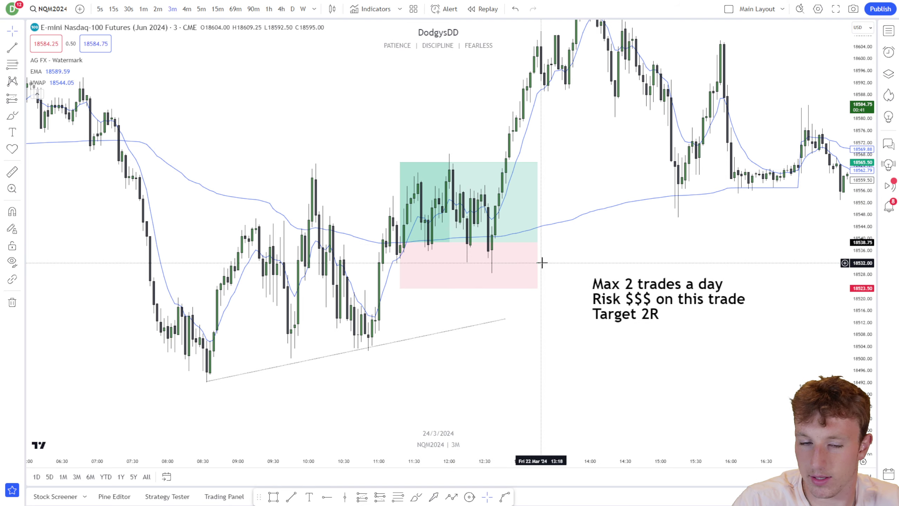
left_click_drag(539, 261, 607, 287)
left_click(422, 188)
left_click_drag(422, 188, 424, 177)
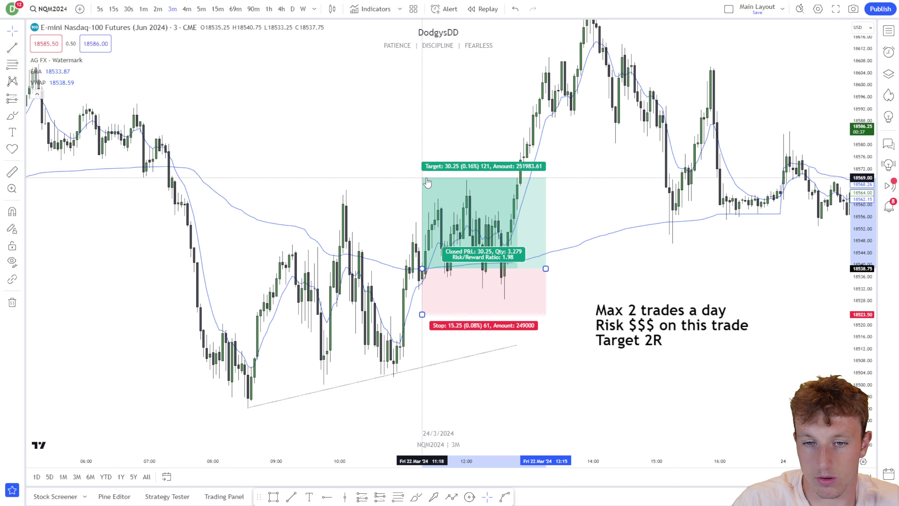
left_click(574, 163)
Pan back to the earlier overnight bars from 22:30 to 08:30.
left_click_drag(574, 164, 471, 166)
scroll(475, 248, "down", 2)
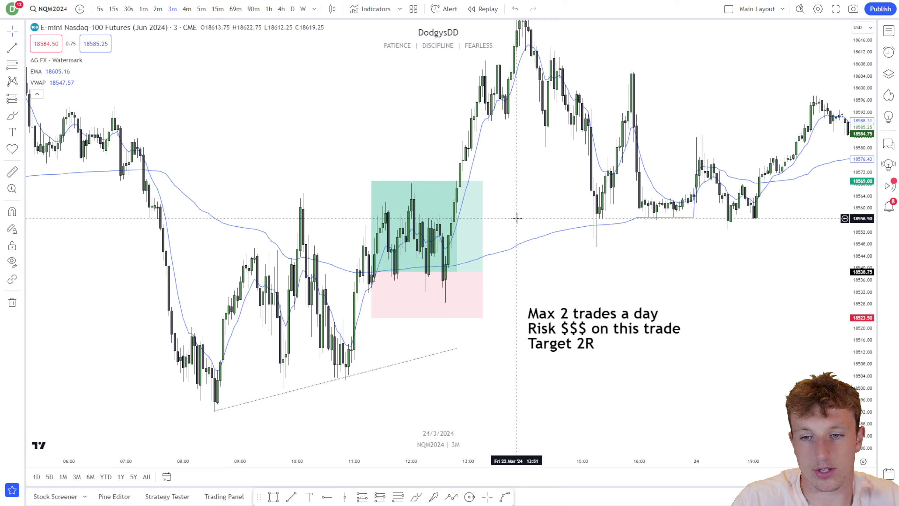
mouse_move(518, 215)
left_mouse_down()
mouse_move(464, 241)
mouse_move(471, 252)
mouse_move(604, 239)
mouse_move(789, 243)
left_mouse_up()
left_click_drag(479, 262, 845, 314)
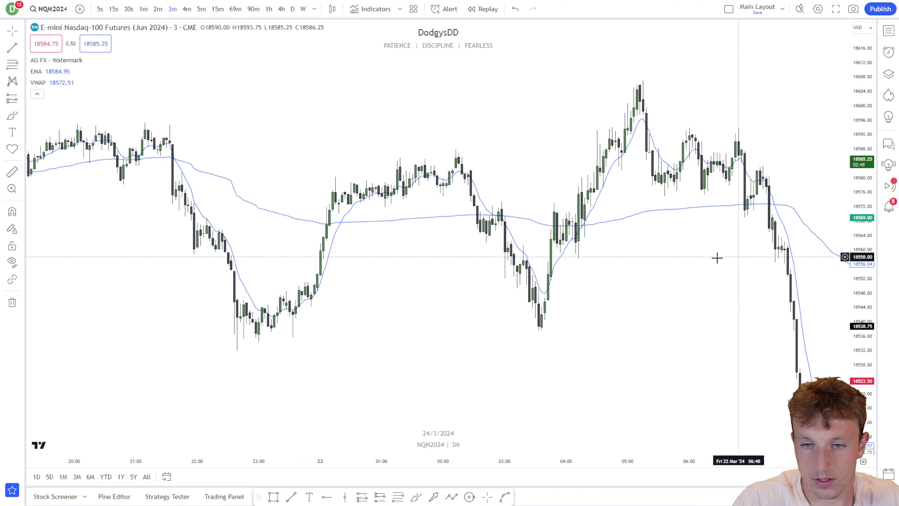
left_click_drag(717, 257, 386, 248)
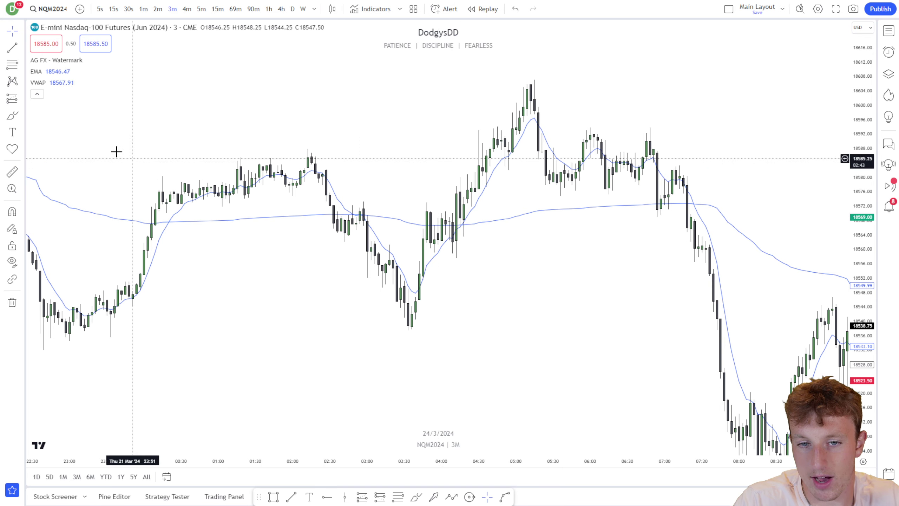
Draw a long position at the 04:18 bar: entry 18569.00, stop 18554.25, target 18598.75.
left_click(12, 98)
left_click(61, 111)
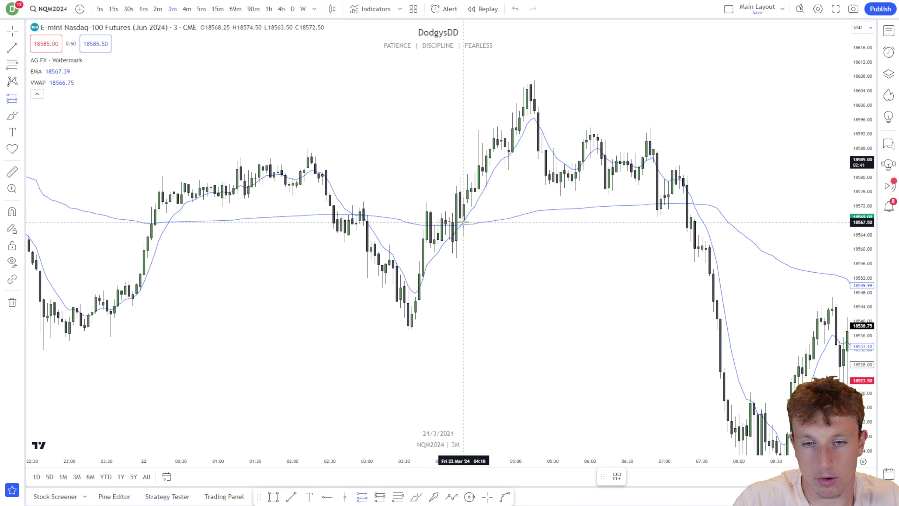
left_click(464, 216)
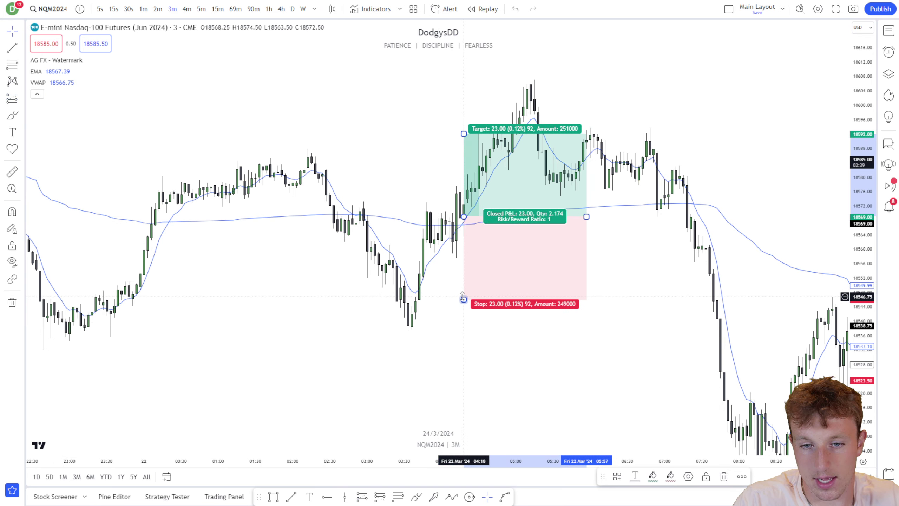
left_click_drag(464, 297, 464, 270)
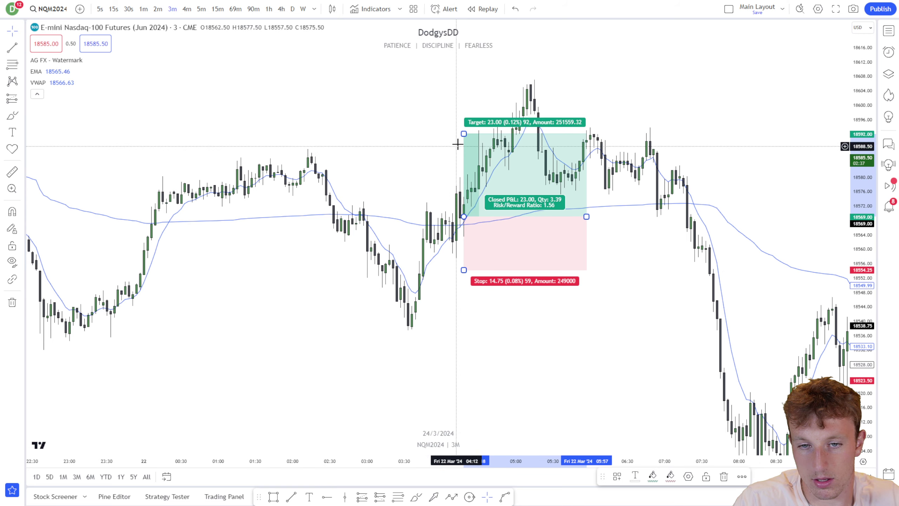
left_click_drag(464, 134, 464, 110)
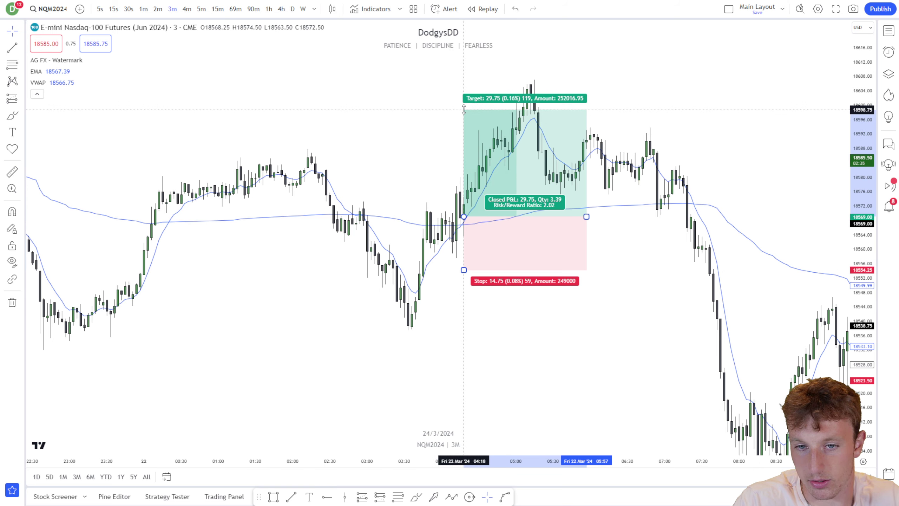
left_click_drag(413, 136, 357, 212)
Add a long position near the 07:00 bar with a 12.75-point stop and 26.00-point target.
left_click(17, 98)
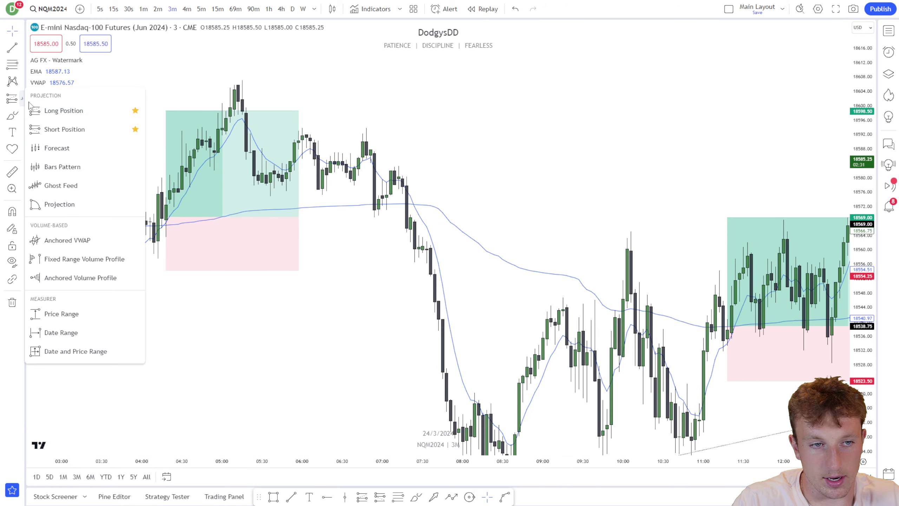
left_click(60, 111)
left_click(382, 201)
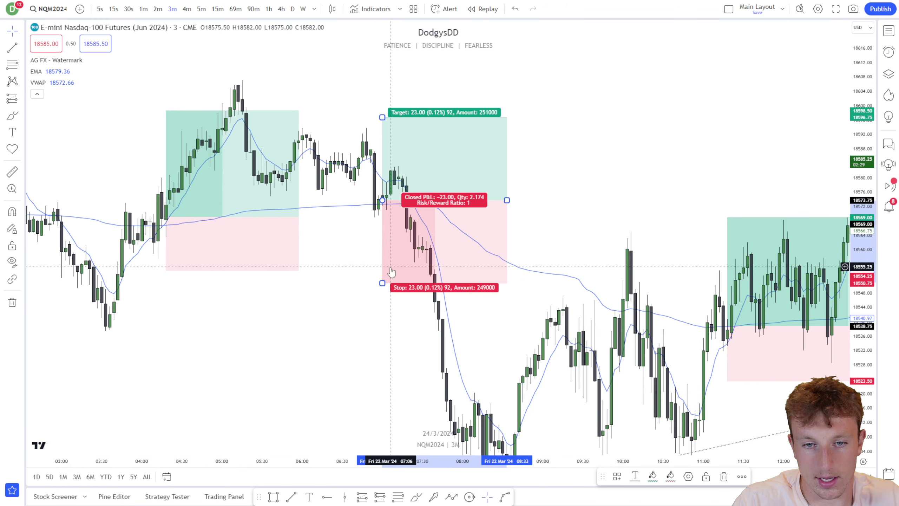
left_click_drag(390, 272, 389, 246)
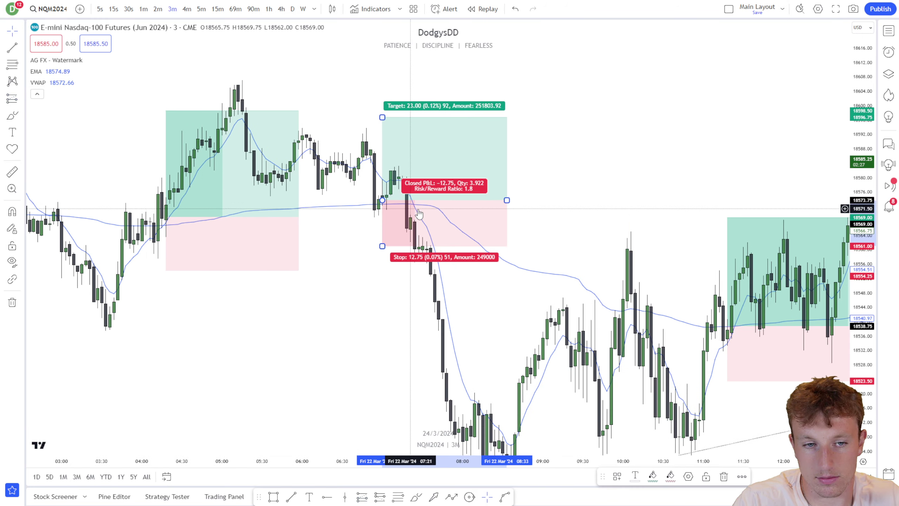
left_click_drag(360, 217, 406, 217)
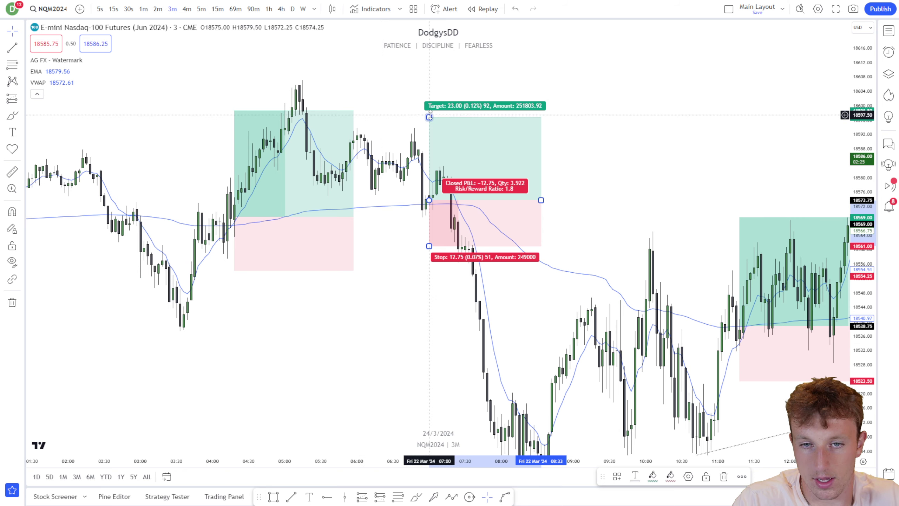
left_click_drag(429, 117, 429, 107)
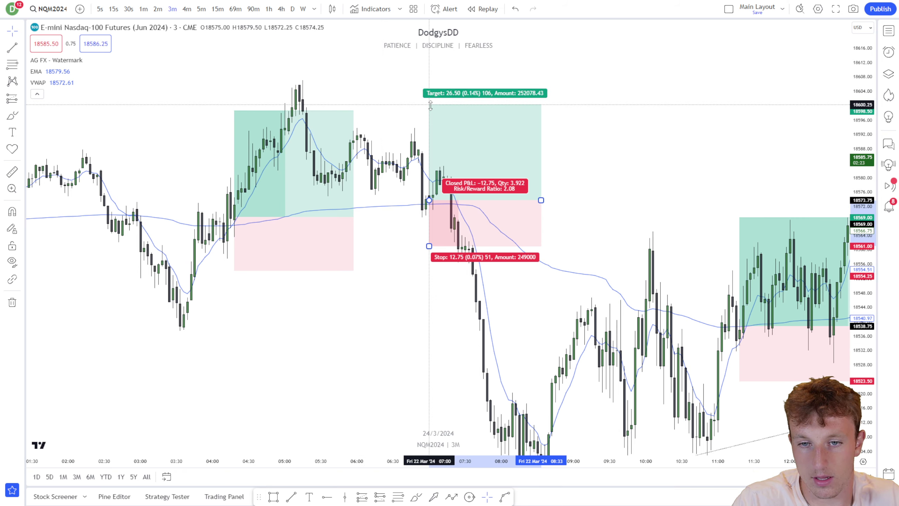
left_click(549, 129)
left_click(446, 202)
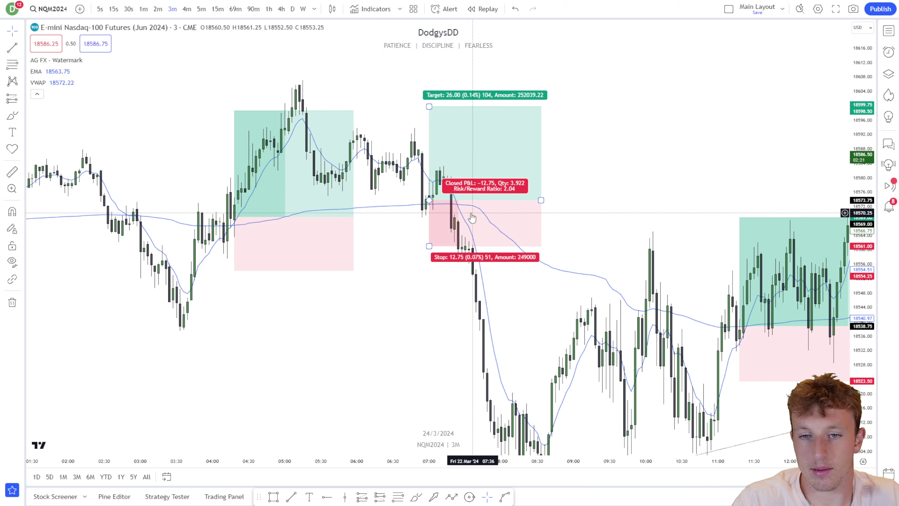
left_click(653, 143)
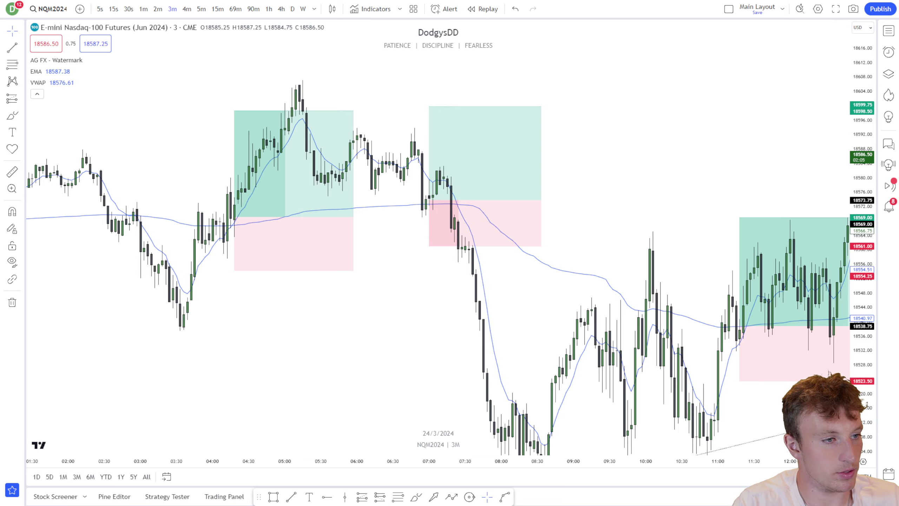
key("alt+Tab")
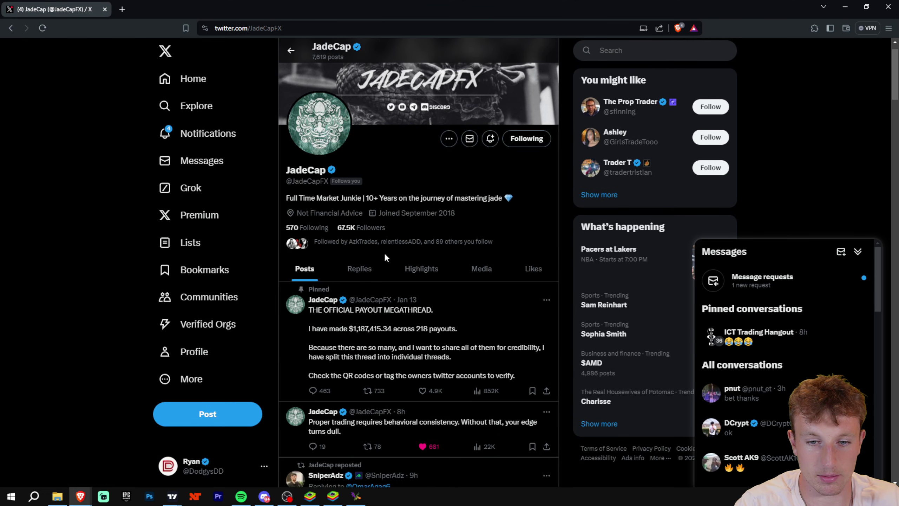
scroll(386, 256, "down", 5)
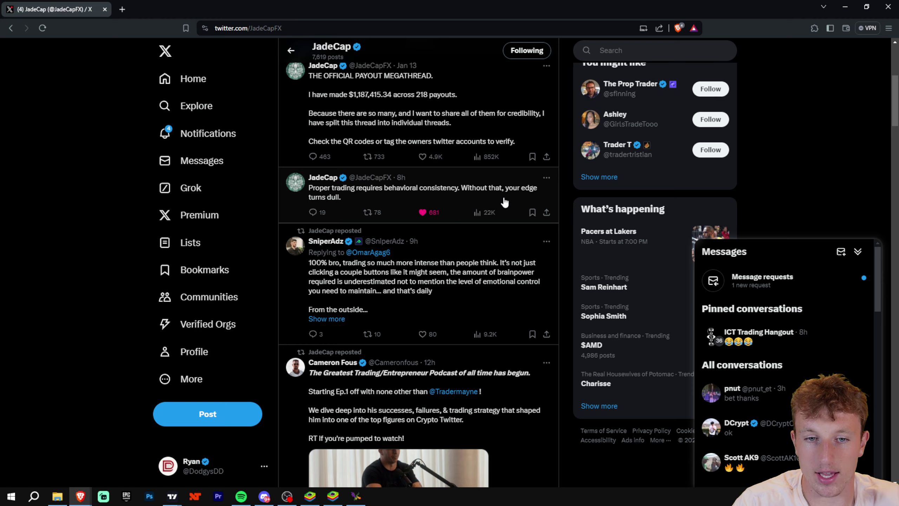
key("alt+Tab")
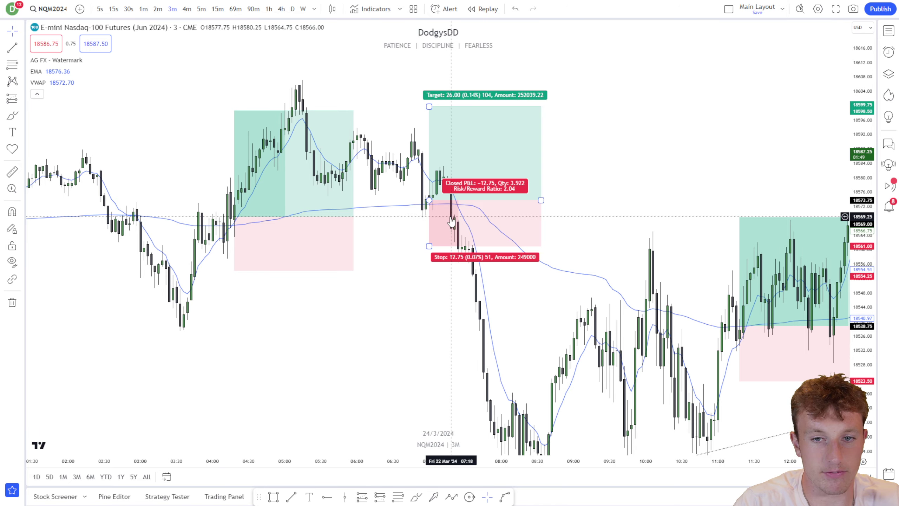
Try widening the long position's stop to 35.50 points, then undo it back to 12.75.
scroll(779, 168, "down", 3)
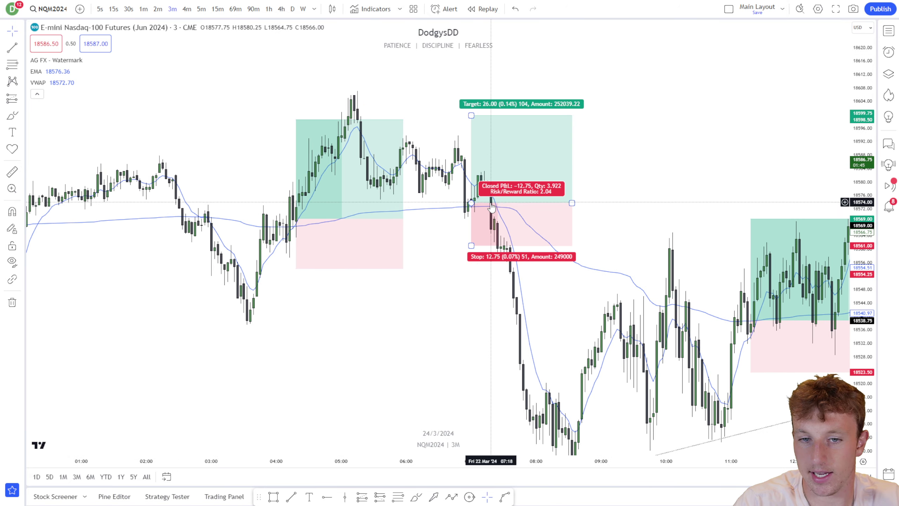
left_click_drag(471, 245, 471, 322)
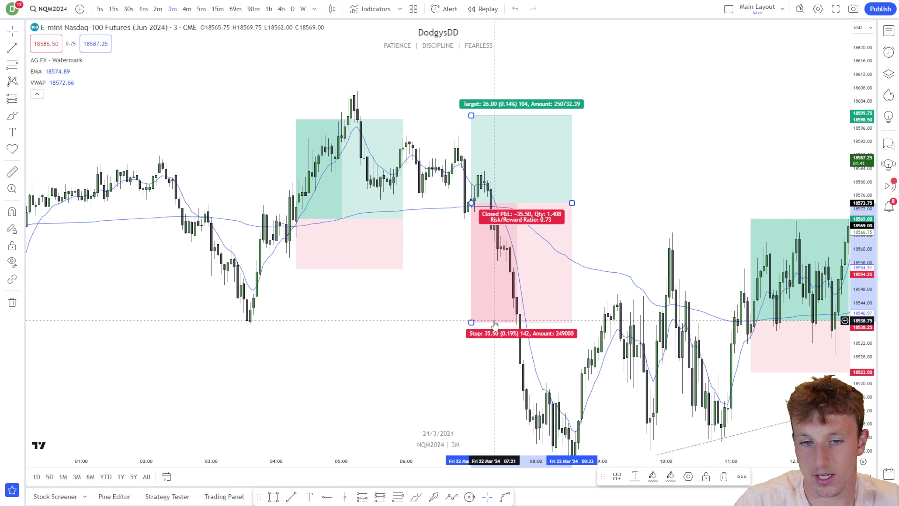
key("ctrl+z")
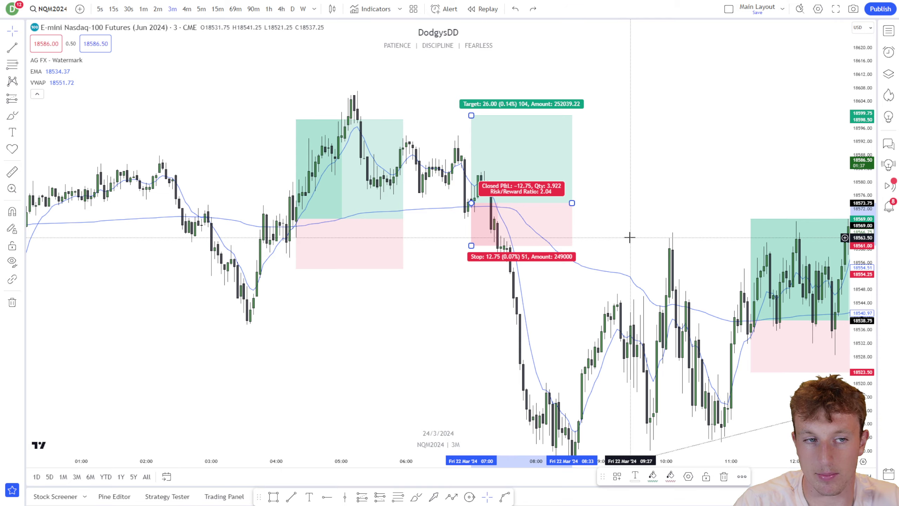
Pan the chart to show the later session through about 14:00.
left_click(705, 209)
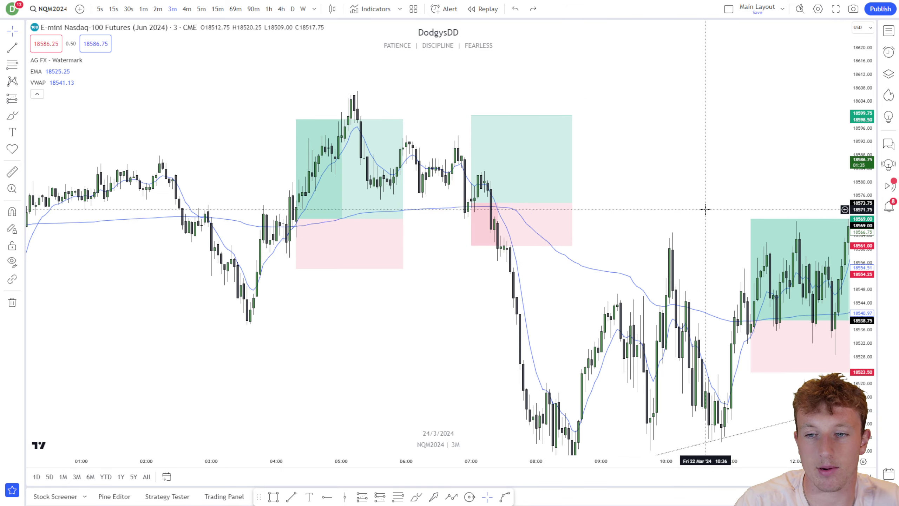
left_click_drag(702, 213, 484, 213)
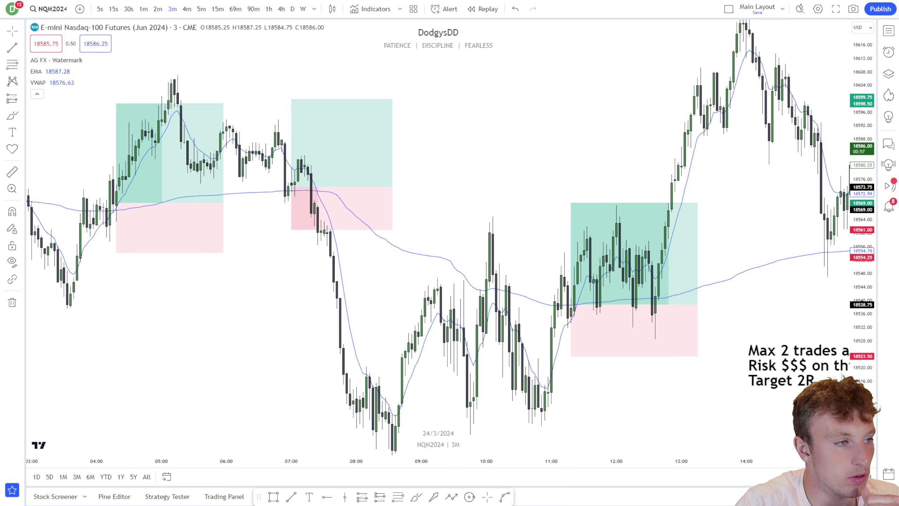
key("alt+Tab")
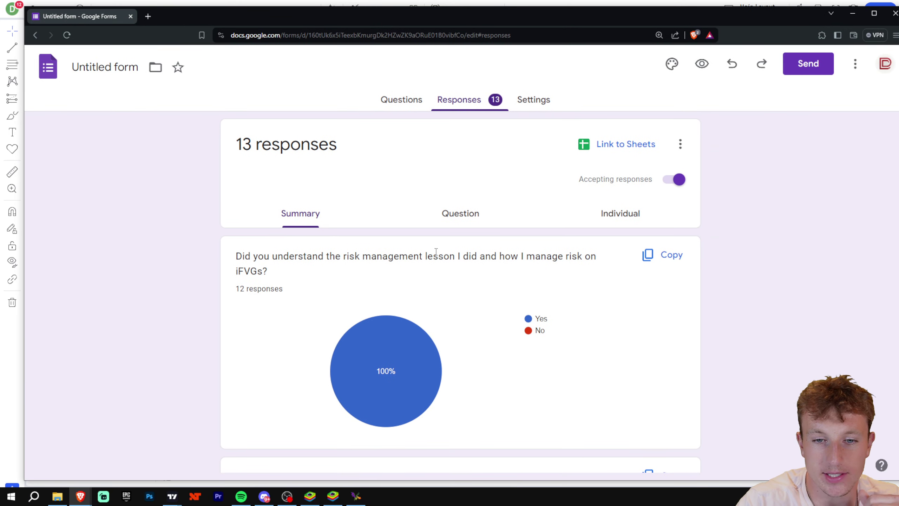
Scroll the Google Forms responses summary, checking counts such as 100% Yes on risk management.
scroll(484, 282, "down", 1)
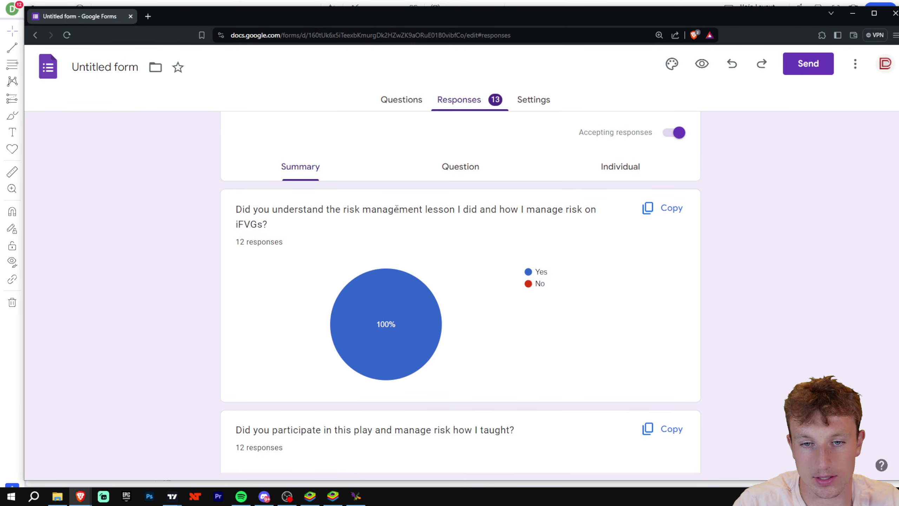
scroll(497, 224, "down", 2)
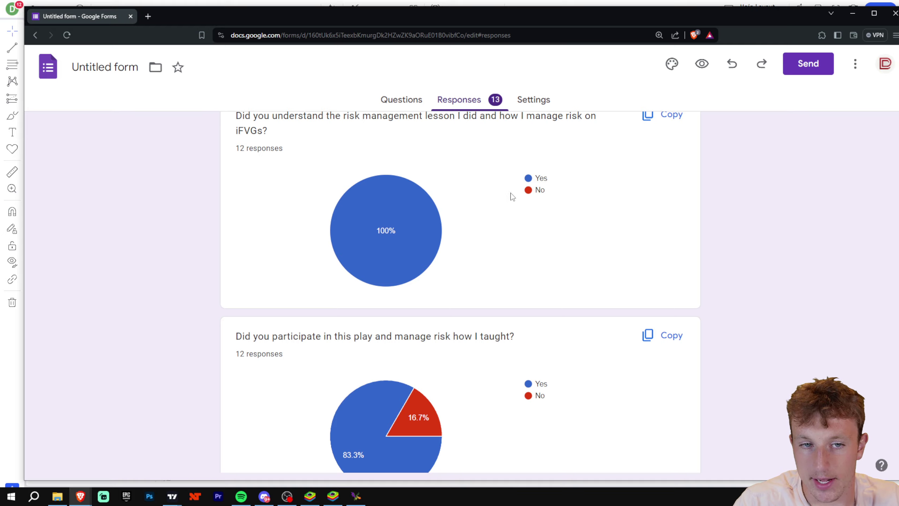
scroll(513, 197, "down", 1)
scroll(544, 203, "up", 1)
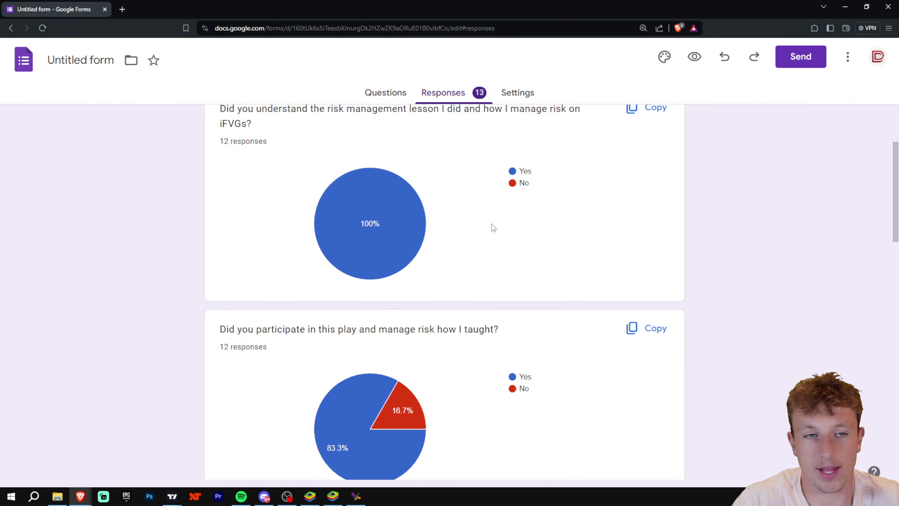
mouse_move(172, 496)
left_click(164, 460)
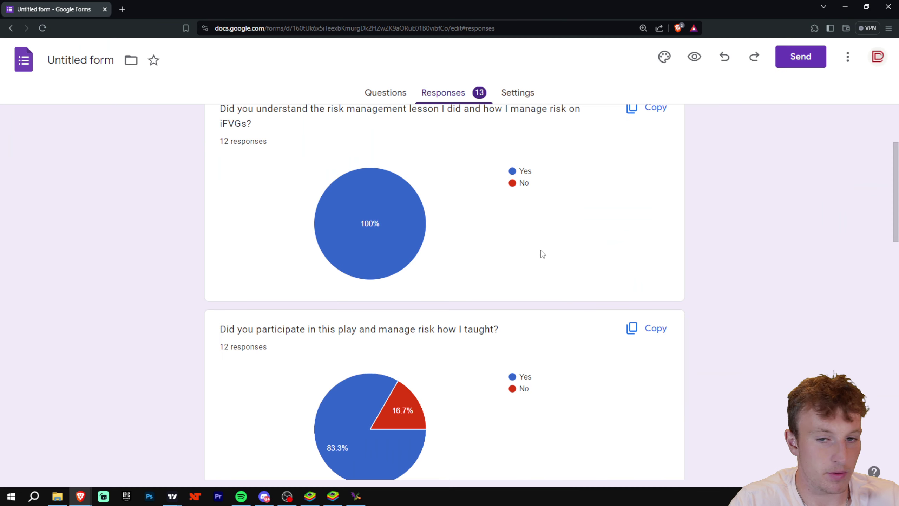
scroll(540, 253, "down", 4)
mouse_move(402, 268)
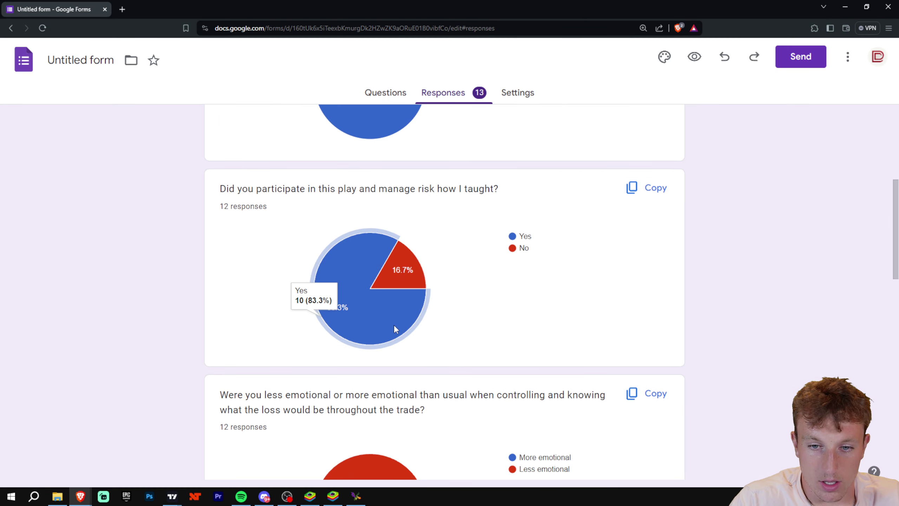
mouse_move(405, 302)
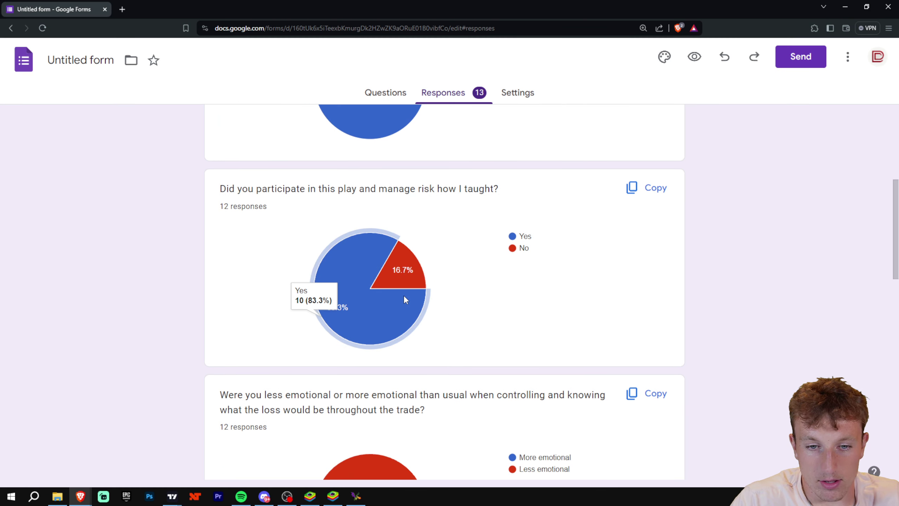
Scroll down to the 1–5 professional-trader rating chart, where 8 of 12 chose 5.
scroll(411, 206, "down", 2)
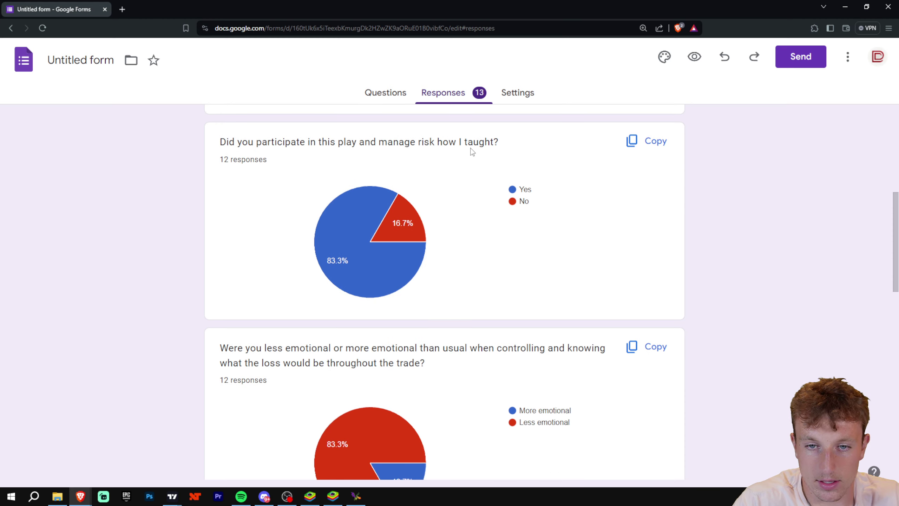
scroll(496, 177, "down", 1)
scroll(533, 230, "down", 3)
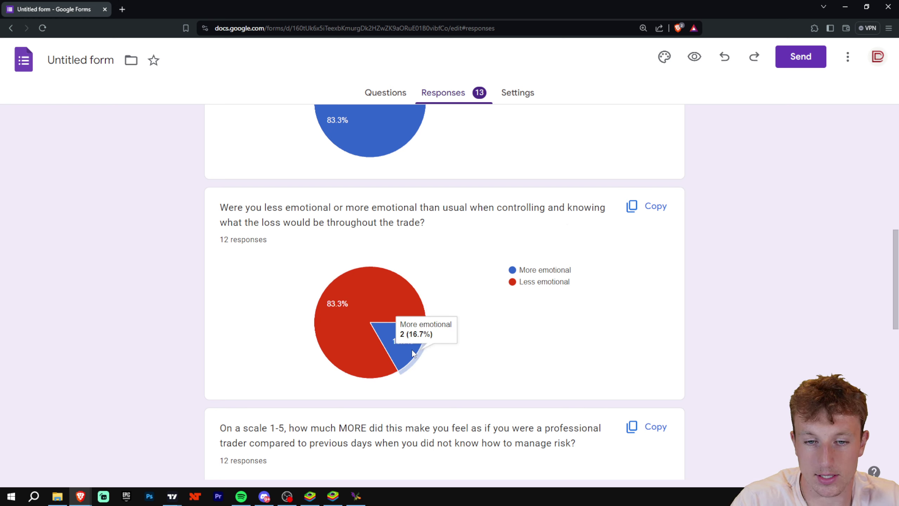
scroll(510, 211, "down", 1)
scroll(513, 223, "down", 3)
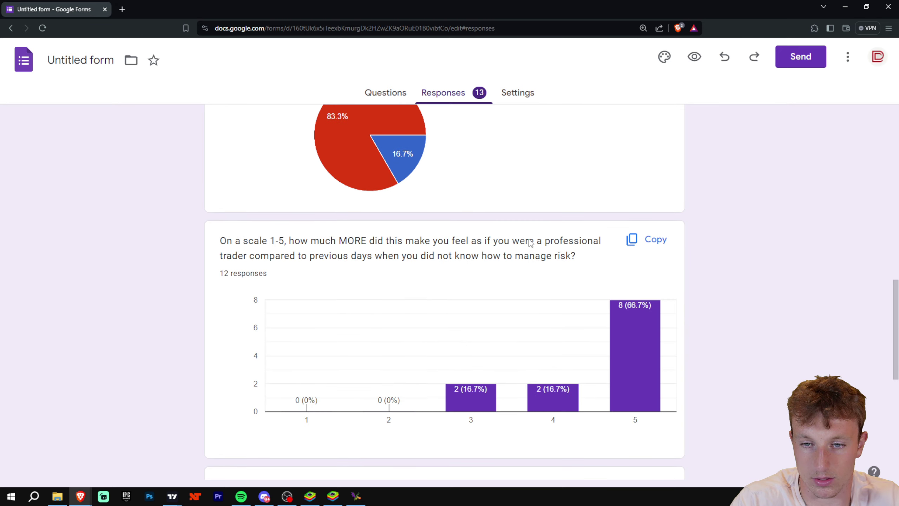
scroll(428, 205, "down", 1)
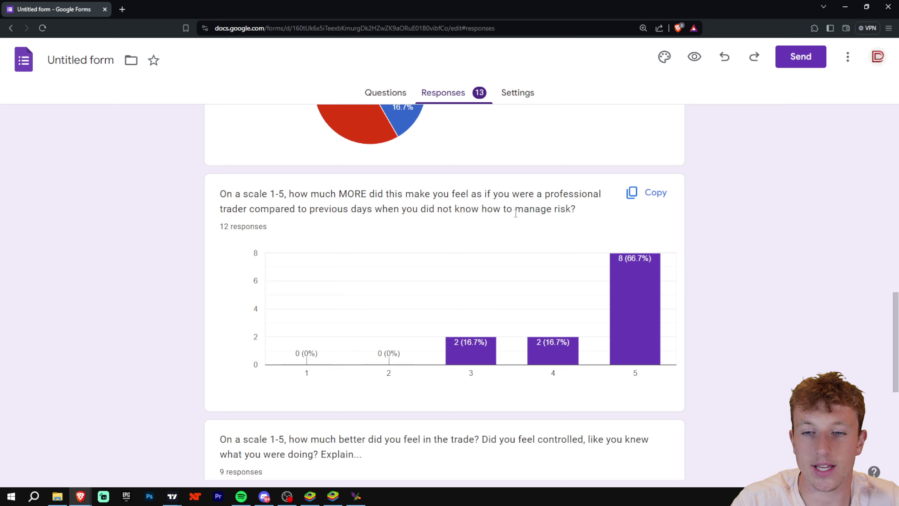
scroll(626, 231, "down", 1)
mouse_move(632, 239)
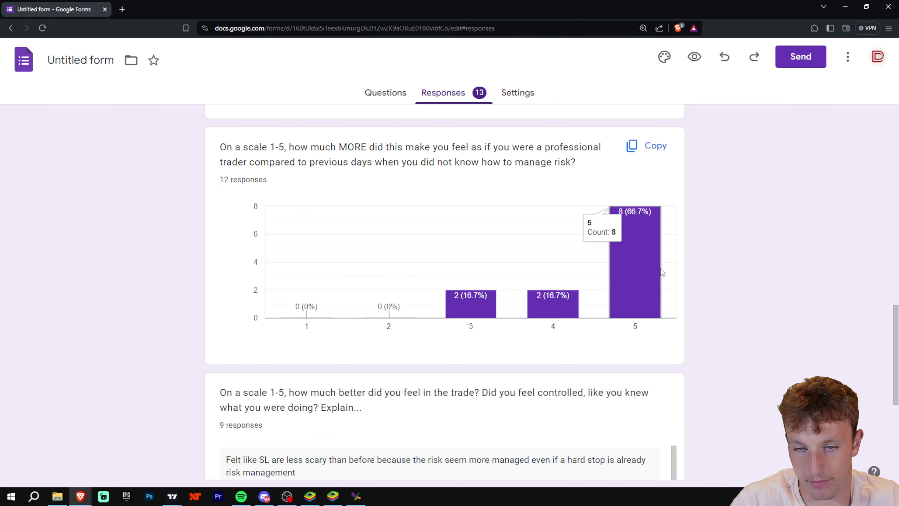
scroll(686, 271, "down", 2)
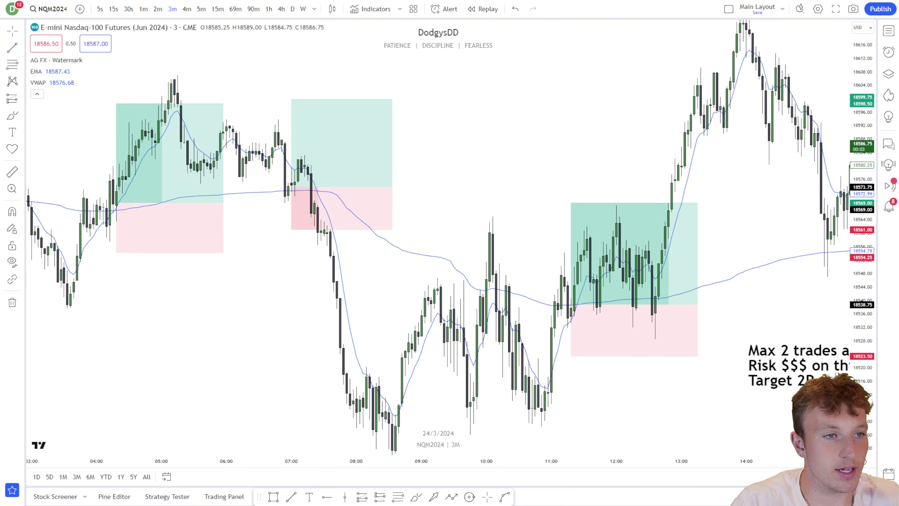
Pan and zoom the chart until the full three-line rules note sits beside the last long box.
mouse_move(674, 290)
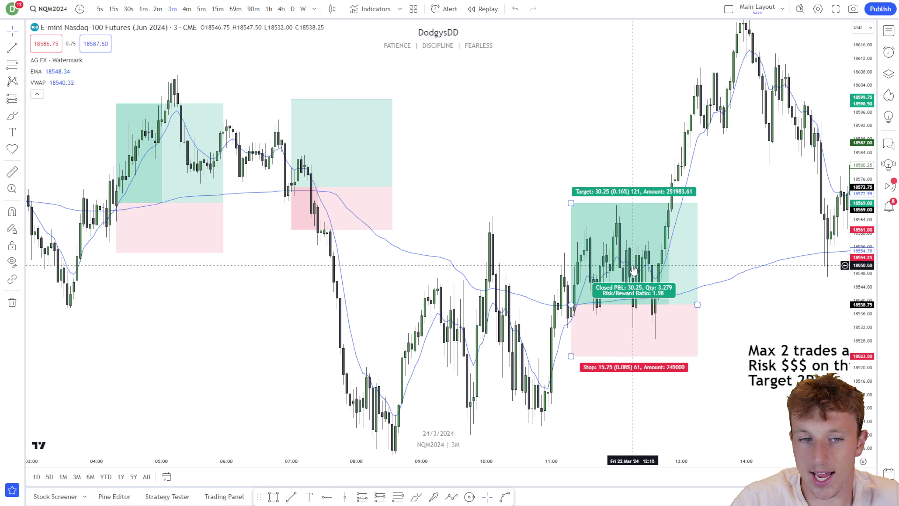
left_click_drag(719, 237, 662, 221)
scroll(662, 226, "down", 2)
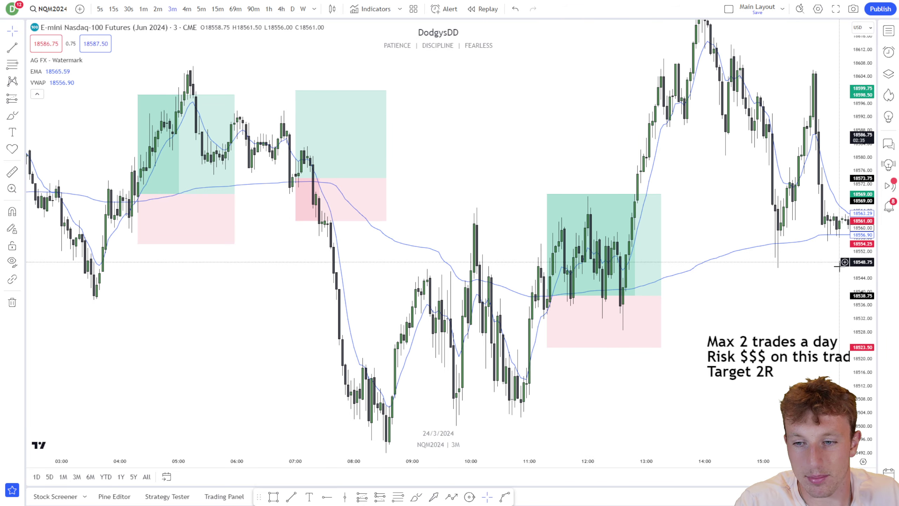
left_click_drag(792, 272, 713, 225)
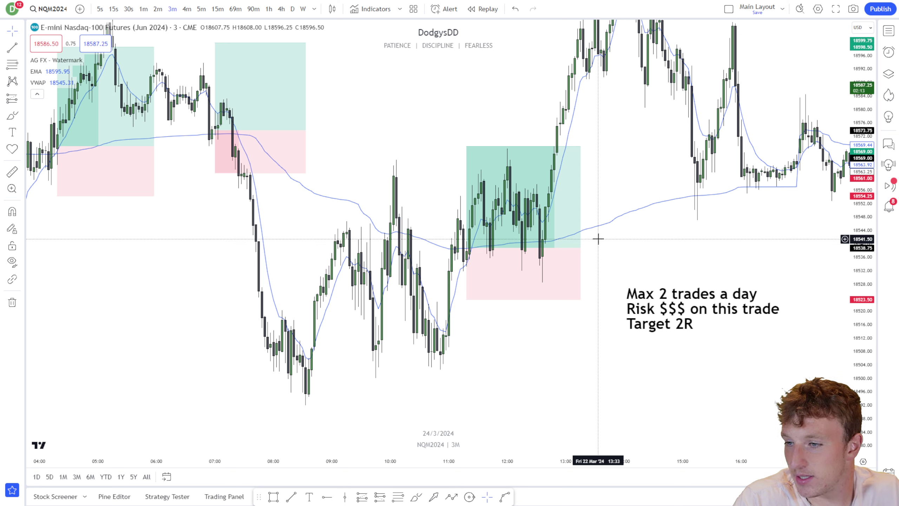
mouse_move(584, 243)
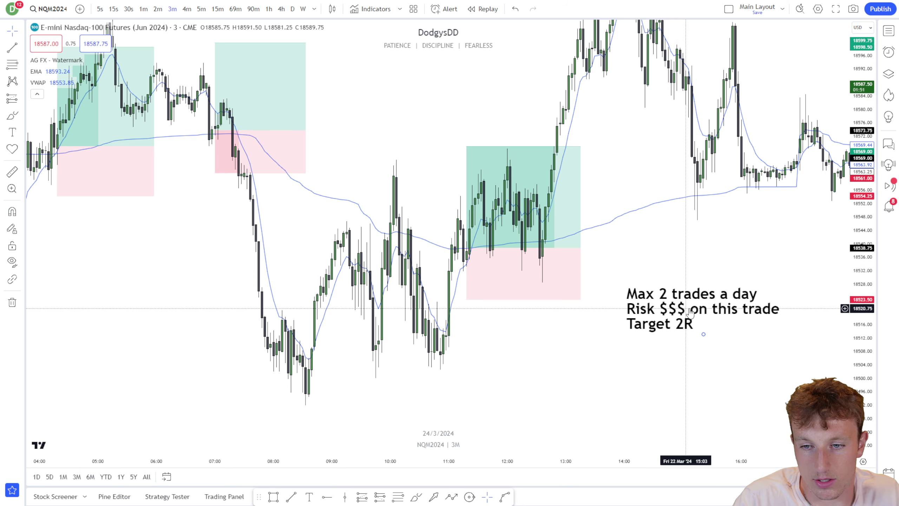
mouse_move(683, 331)
left_mouse_down()
mouse_move(674, 344)
mouse_move(674, 333)
left_mouse_up()
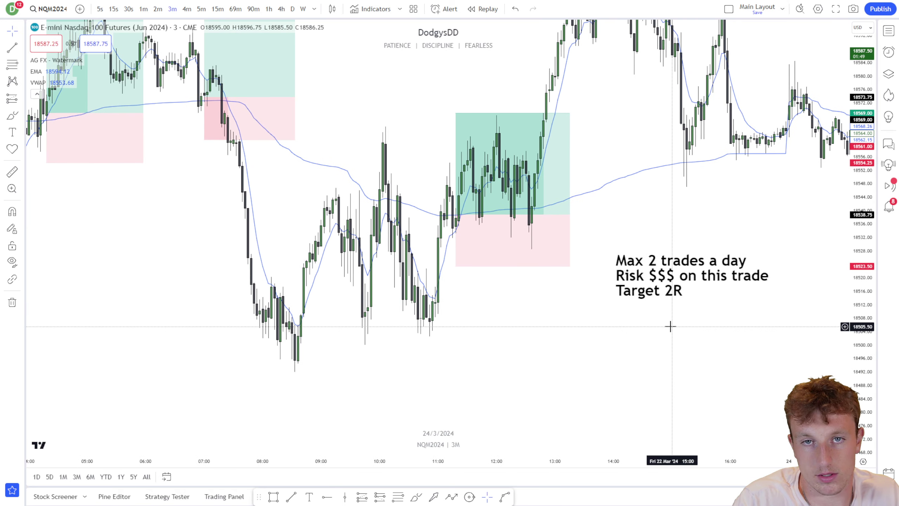
Add a text note '2 Losses in a day just stop' below the rules note, fixing the typo.
left_click(12, 133)
left_click(527, 338)
type("2 L")
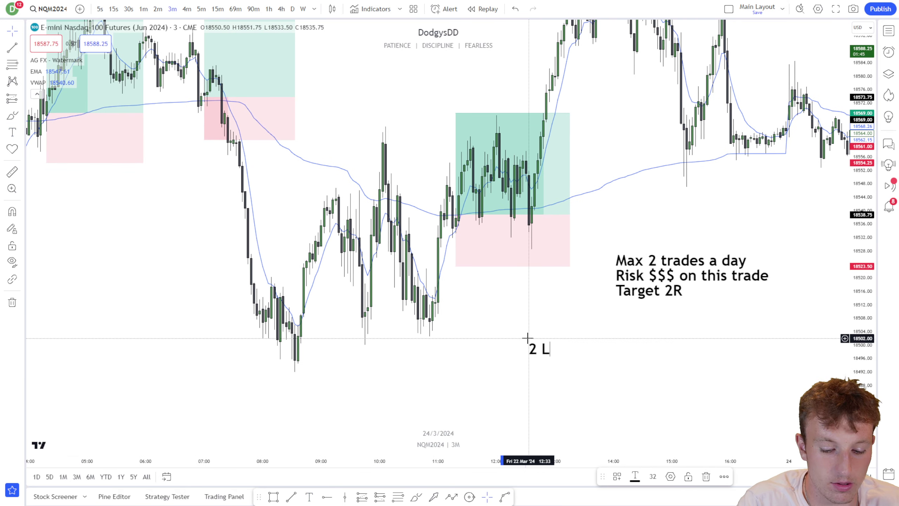
type("osses in a day")
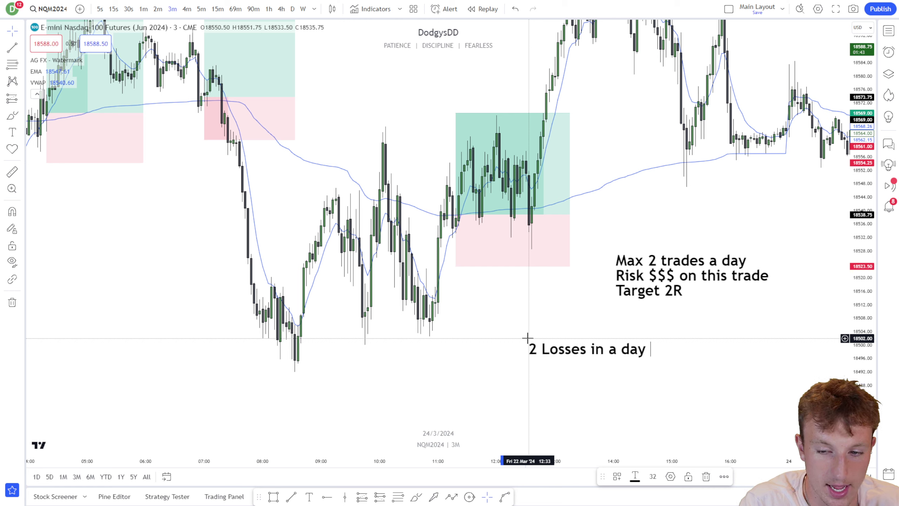
type(" just satop")
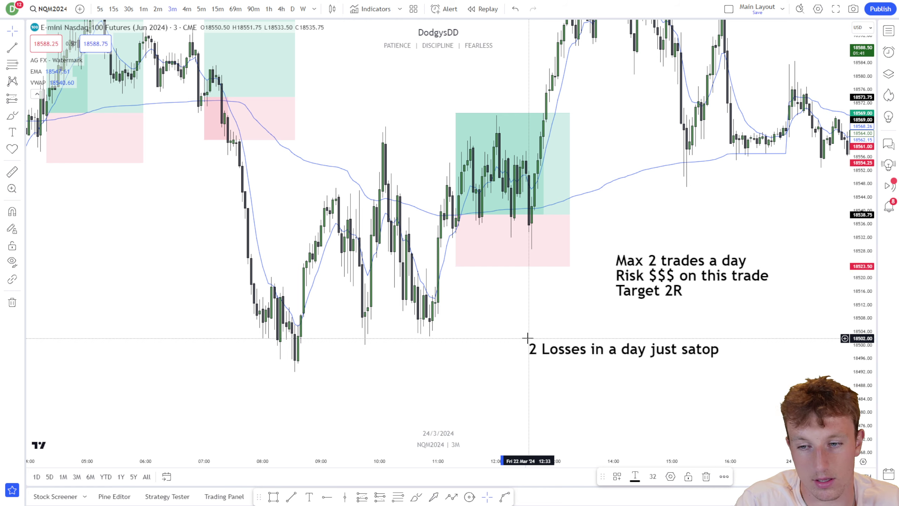
key("BackSpace")
key("BackSpace")
key("BackSpace")
key("BackSpace")
type("top")
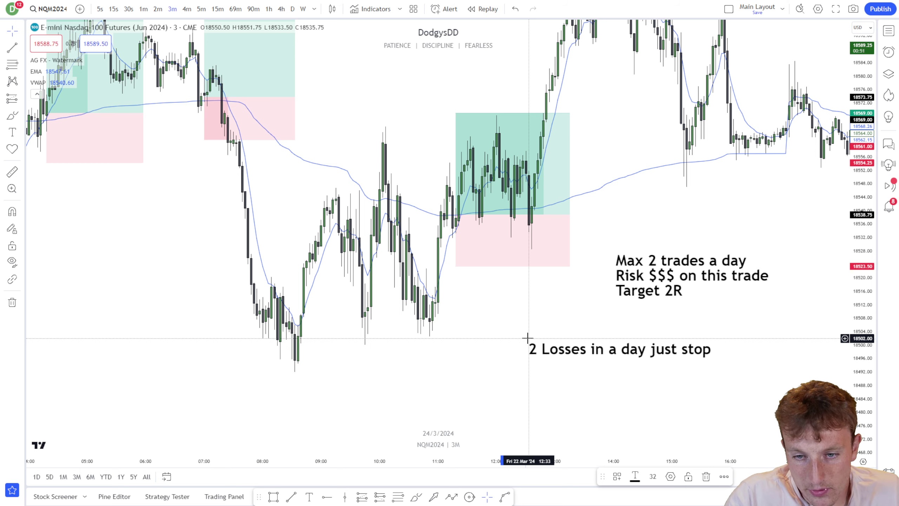
left_click(492, 288)
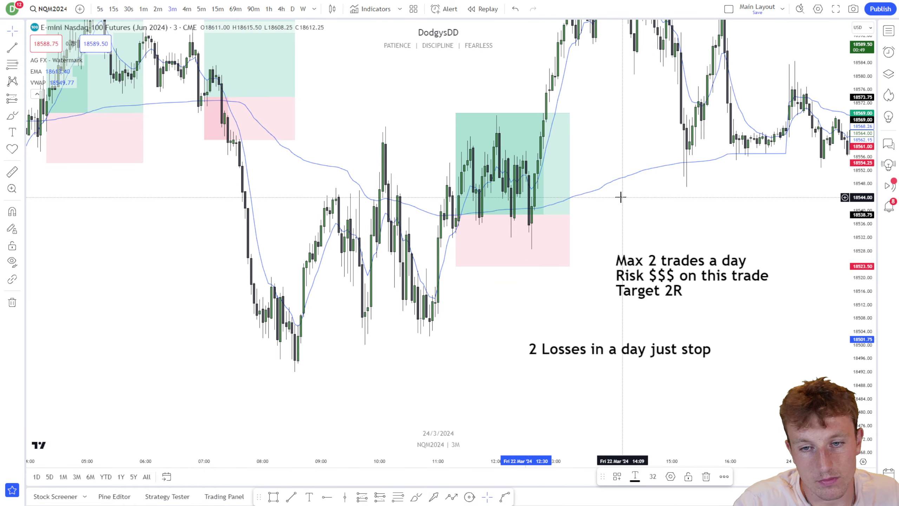
Move the '2 Losses' note further left and nudge the first long-position box into place.
left_click_drag(636, 213, 690, 244)
left_click_drag(780, 365, 515, 369)
left_click(372, 264)
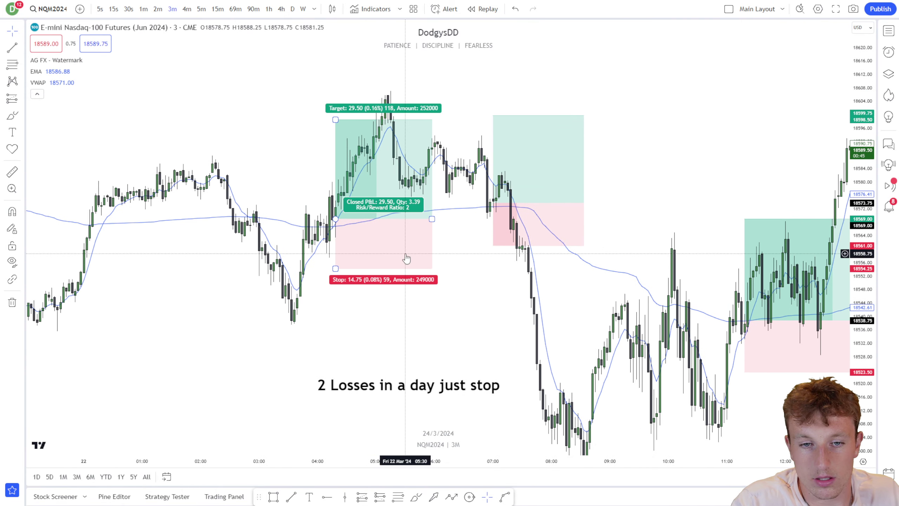
left_click_drag(371, 264, 431, 268)
mouse_move(413, 237)
left_mouse_down()
mouse_move(422, 237)
mouse_move(381, 234)
mouse_move(422, 252)
left_mouse_up()
scroll(367, 239, "up", 1)
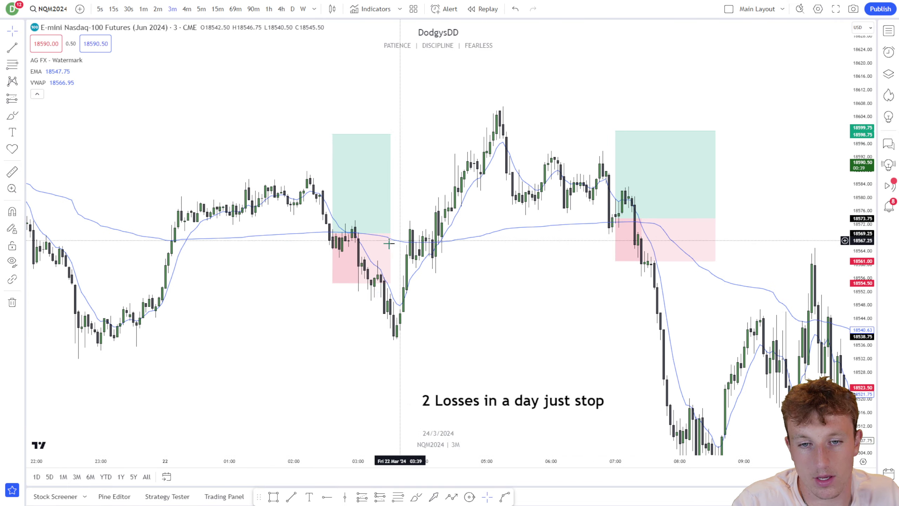
Move the later long box onto the 10:30 entry (30.25 target, 15.25 stop) and raise the stop-trading note.
left_click(556, 295)
left_click_drag(556, 295, 451, 290)
left_click(544, 226)
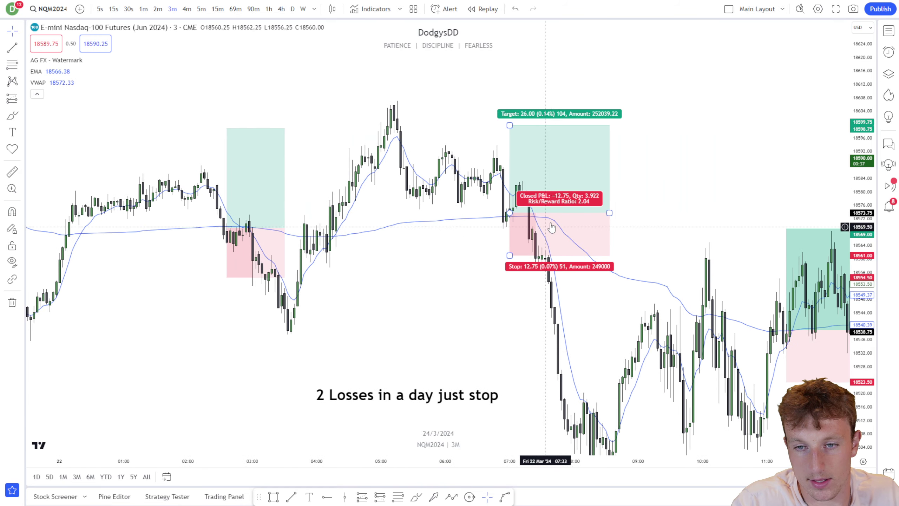
left_click_drag(616, 235, 571, 181)
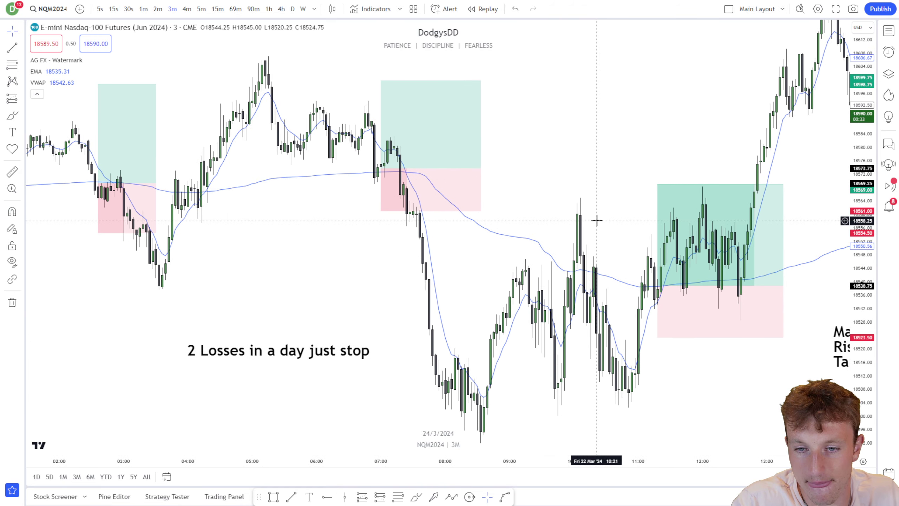
left_click(706, 262)
left_click_drag(707, 262, 630, 247)
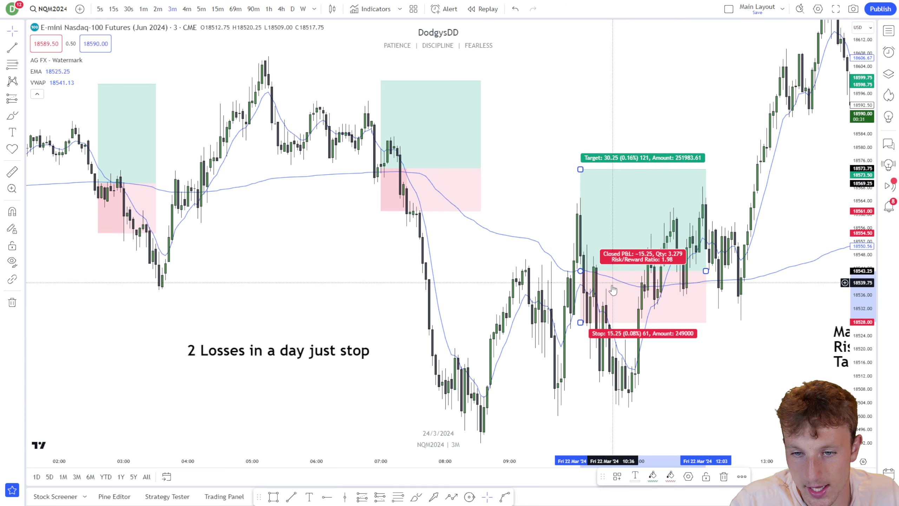
scroll(536, 279, "up", 2)
left_click_drag(213, 354, 213, 349)
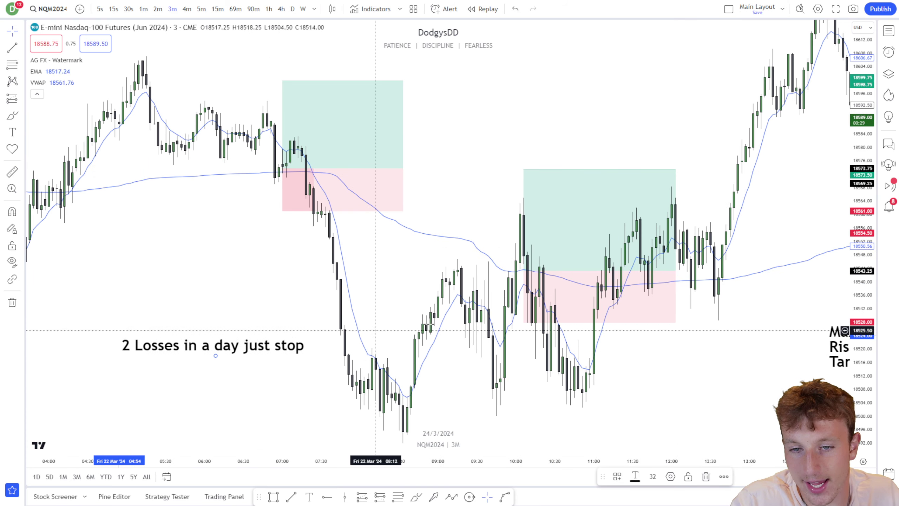
scroll(581, 319, "up", 1)
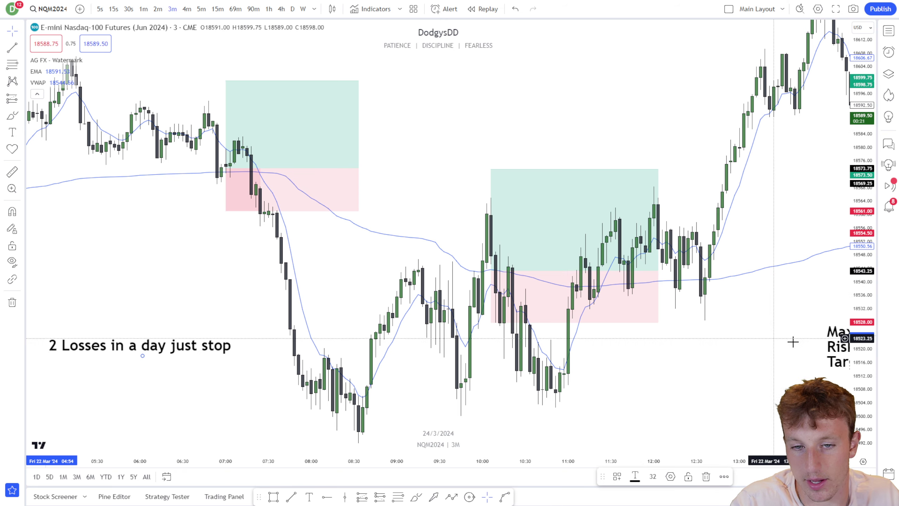
scroll(657, 328, "up", 3)
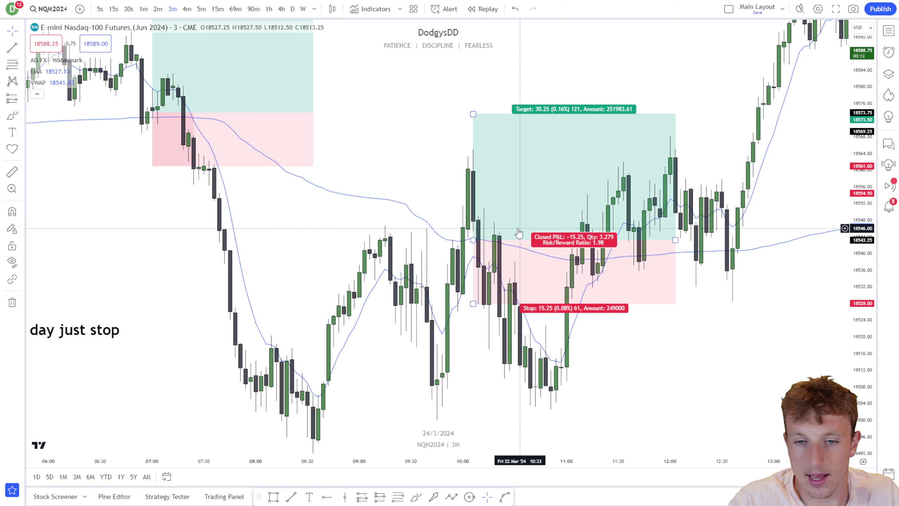
Shift the later long box to the 10:03 bar and shorten it, giving a 12.50 stop and 2.42 R/R.
left_click_drag(491, 223, 486, 222)
left_click_drag(486, 267, 512, 270)
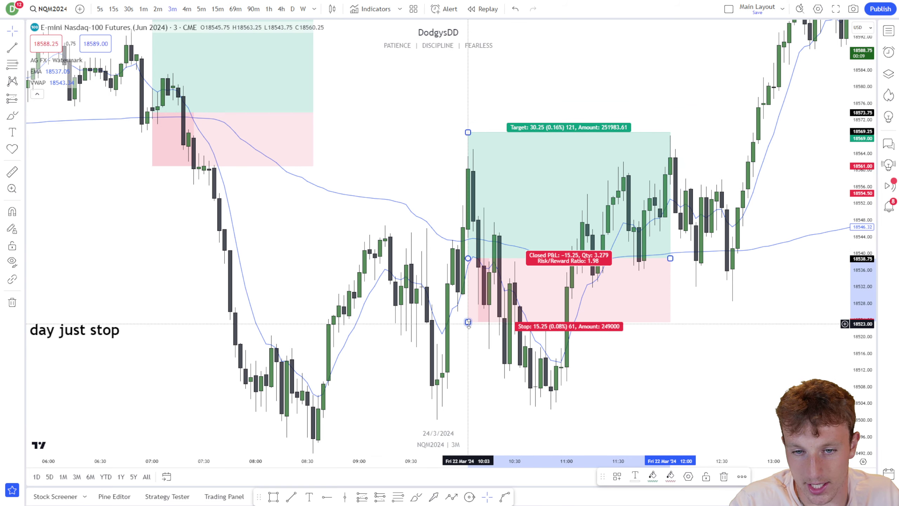
left_click_drag(671, 258, 551, 259)
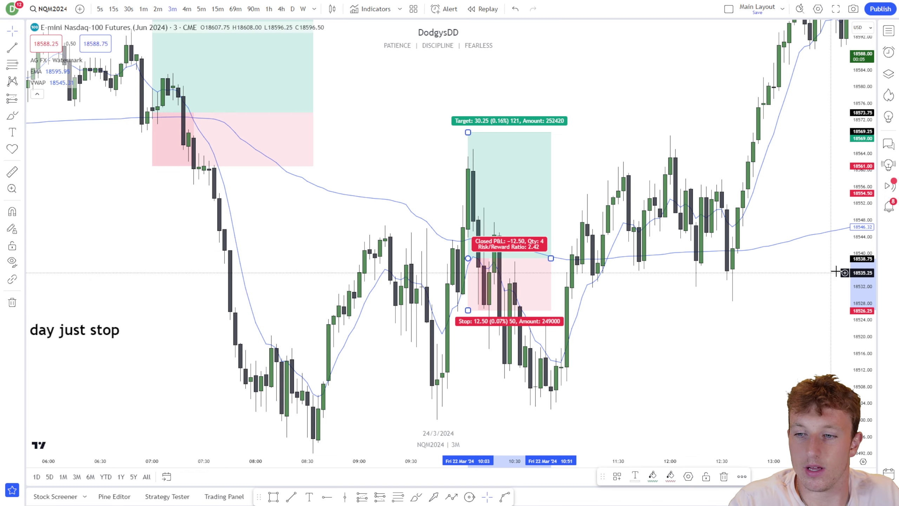
scroll(726, 315, "down", 3)
left_click(705, 305)
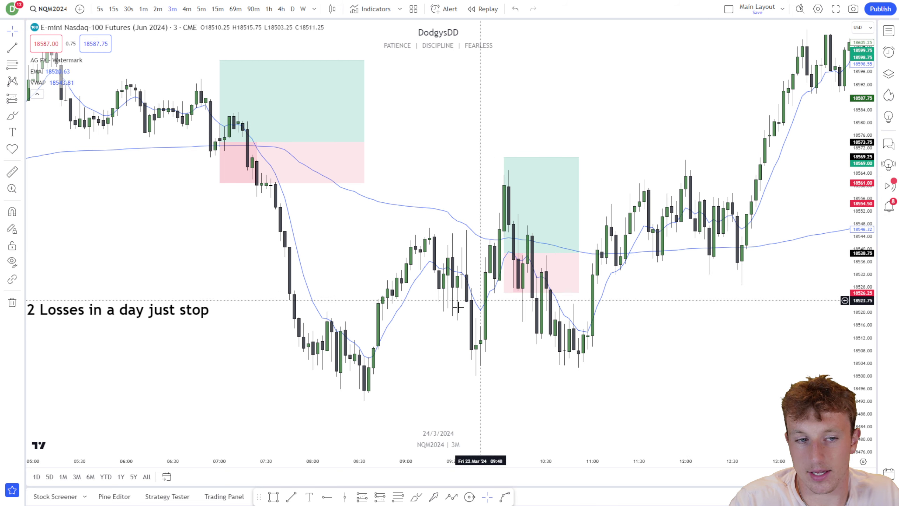
Zoom out the NQ chart until all three position boxes and the '2 Losses in a day just stop' note fit on screen.
scroll(458, 305, "down", 1)
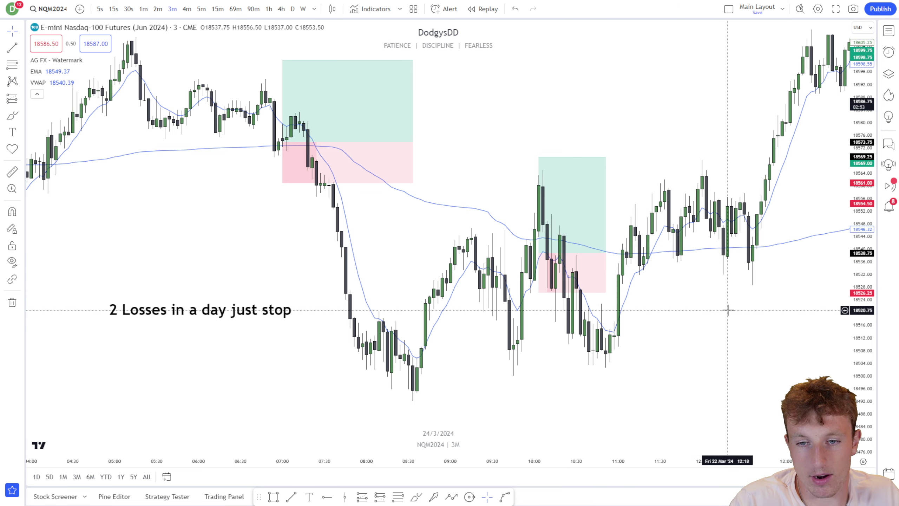
scroll(503, 249, "down", 2)
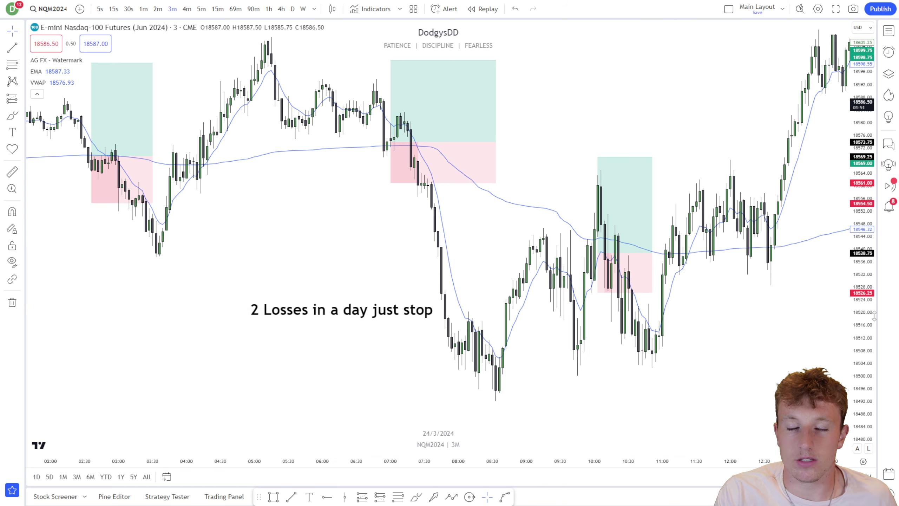
Compress the price scale and pan right to reveal the Max 2 trades rules note.
left_click_drag(878, 313, 864, 342)
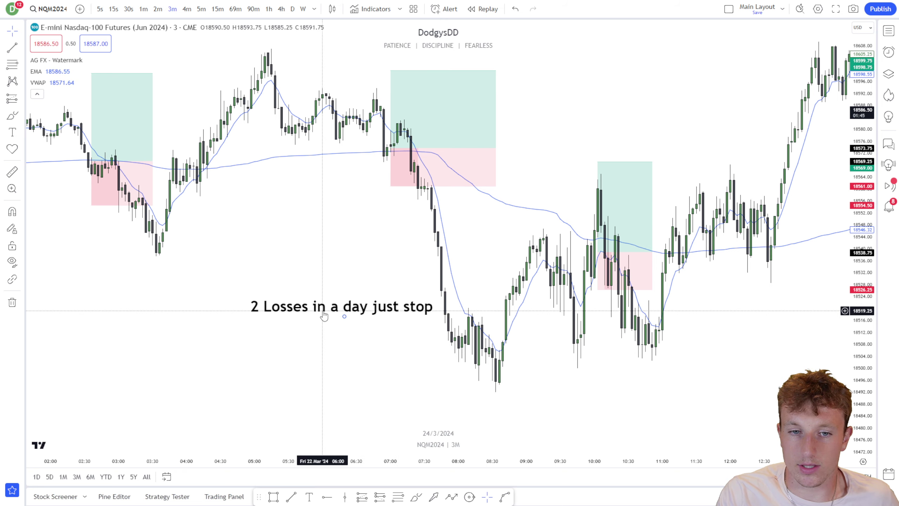
mouse_move(618, 255)
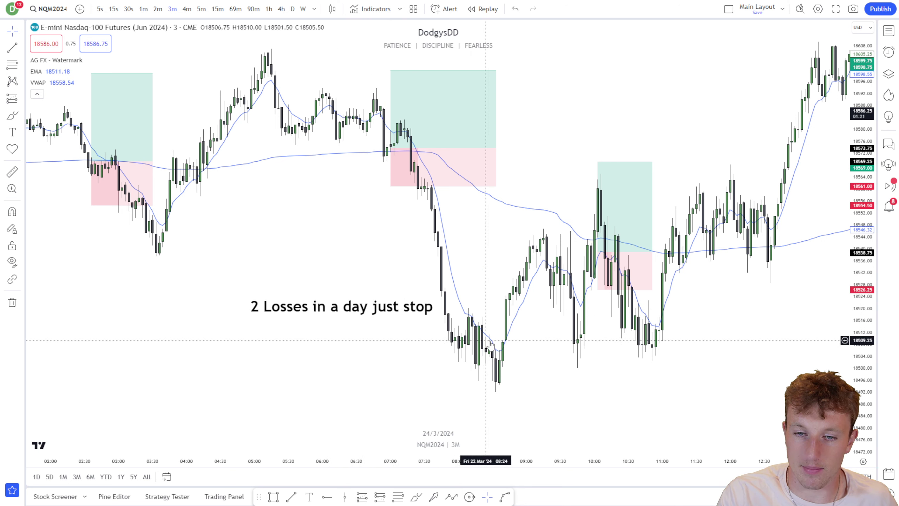
left_click_drag(676, 369, 634, 363)
left_click_drag(745, 344, 652, 337)
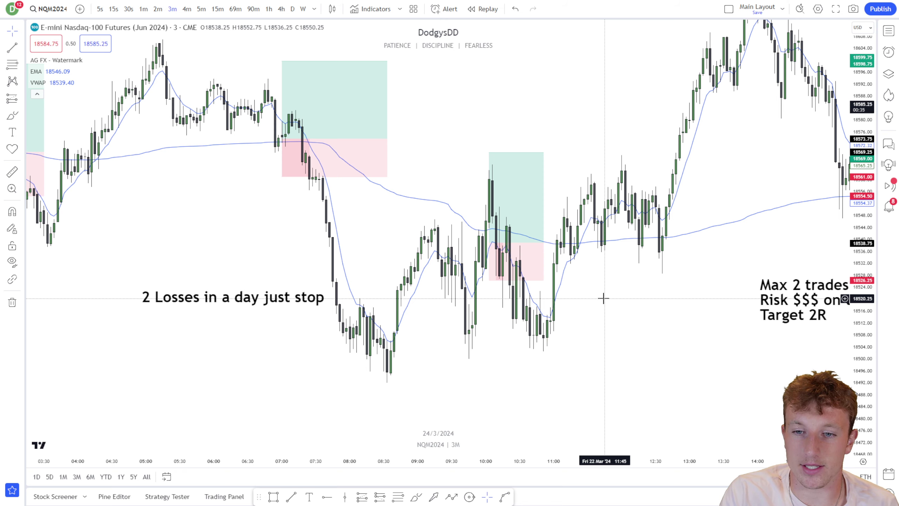
left_click_drag(603, 298, 572, 285)
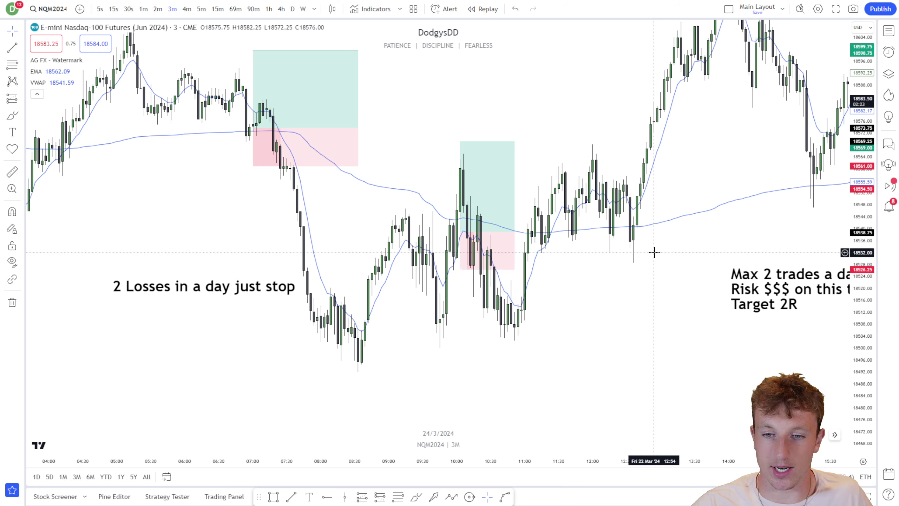
Zoom out and drag the '2 Losses in a day just stop' note further left.
scroll(633, 253, "down", 2)
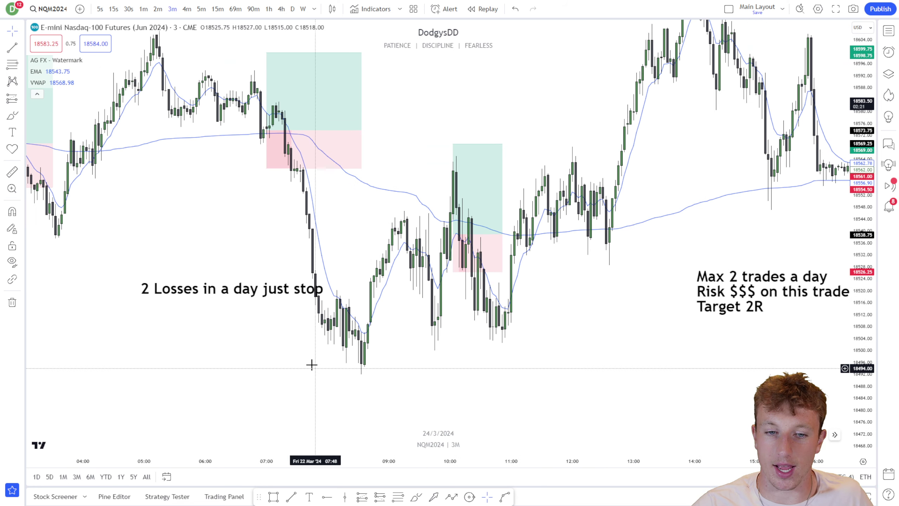
left_click_drag(320, 289, 296, 286)
mouse_move(468, 269)
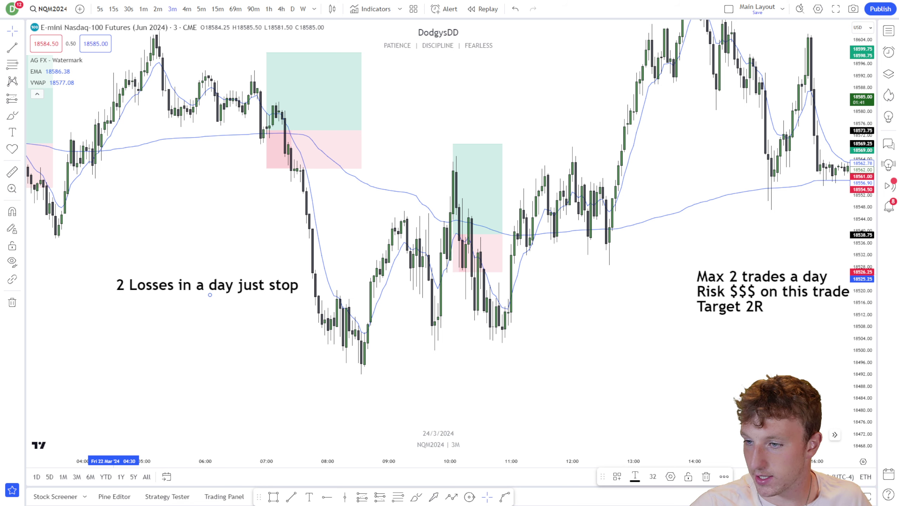
Switch to a maximized Discord and open the Rules Google Doc linked in #rules-template.
key("alt+Tab")
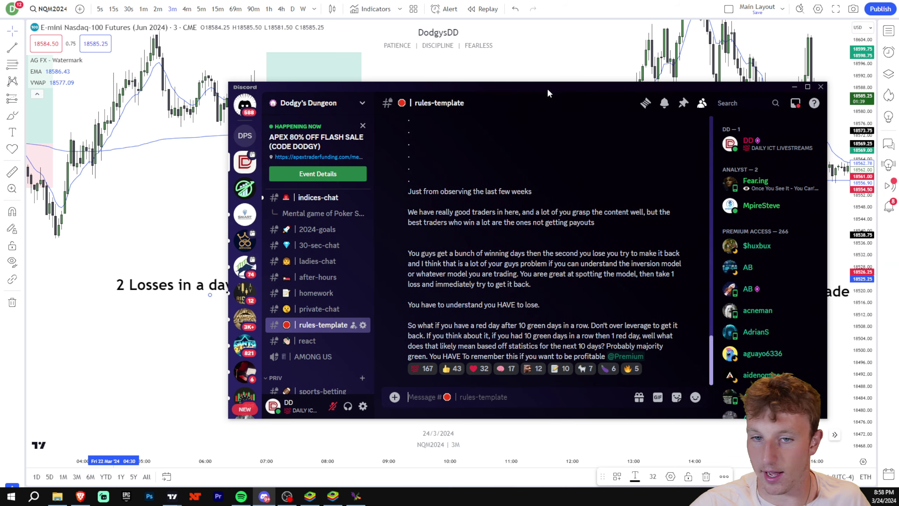
left_click(807, 87)
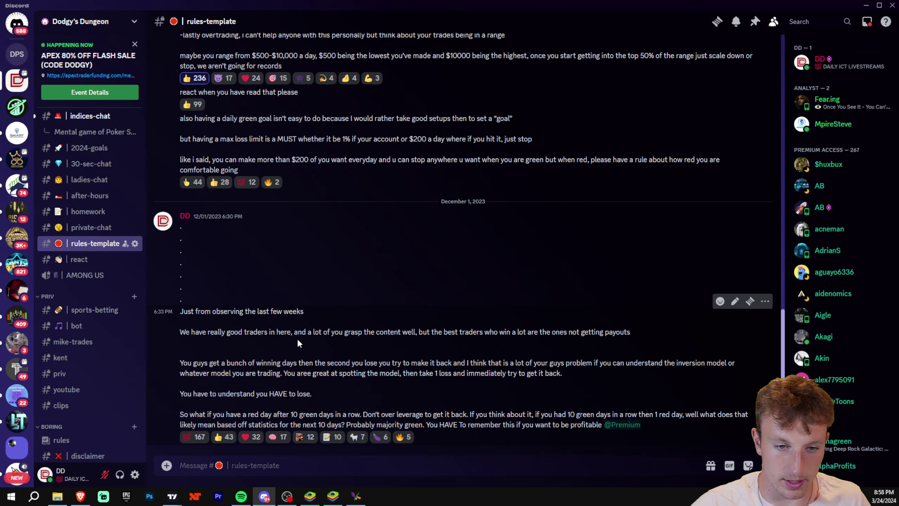
scroll(327, 336, "up", 5)
scroll(326, 338, "up", 3)
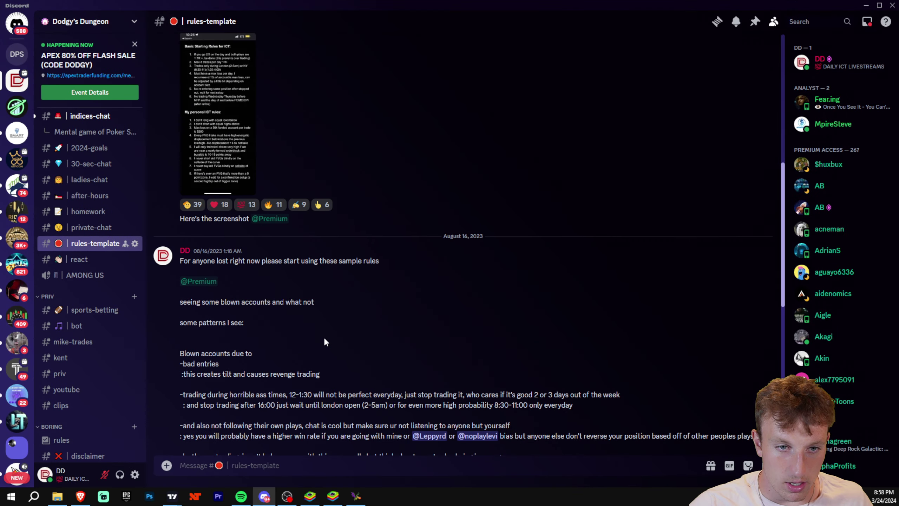
scroll(325, 336, "up", 6)
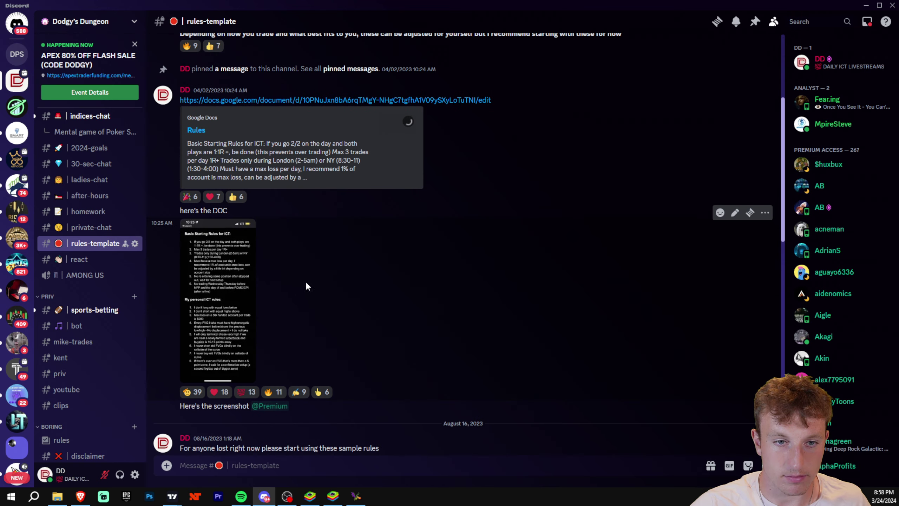
left_click(266, 100)
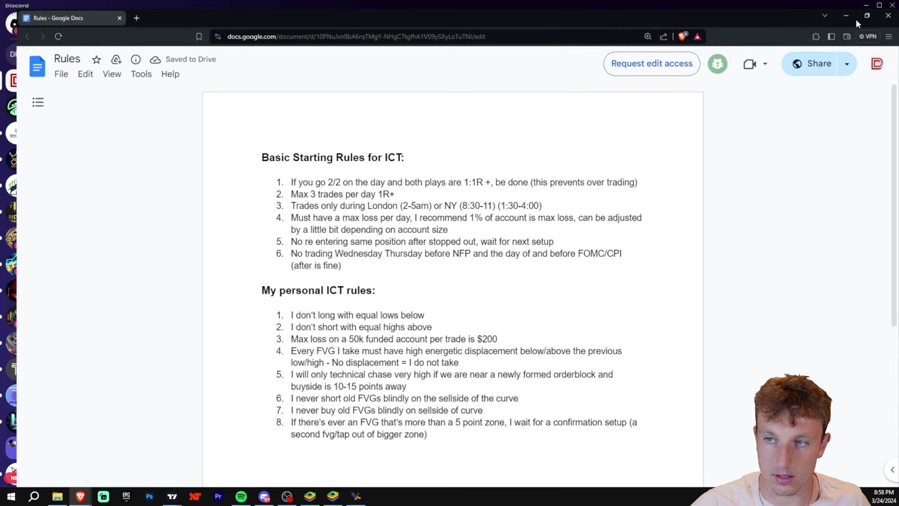
Maximize the browser and read through the Basic Starting Rules in the Rules doc.
left_click(862, 16)
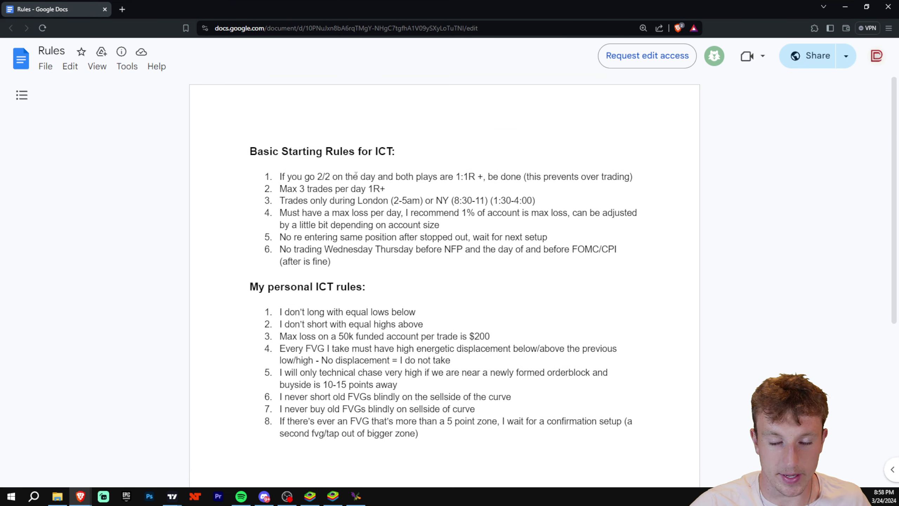
left_click_drag(334, 261, 251, 152)
left_click(339, 261)
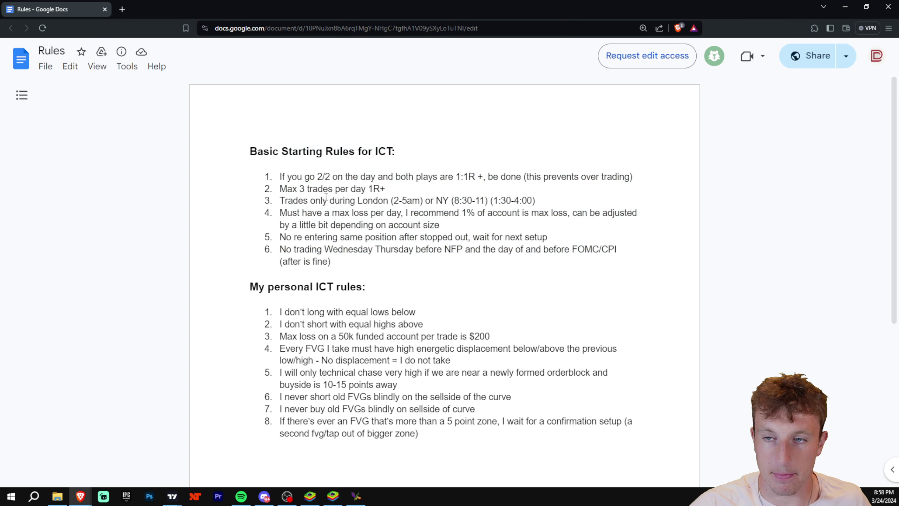
scroll(336, 227, "down", 5)
scroll(344, 255, "up", 5)
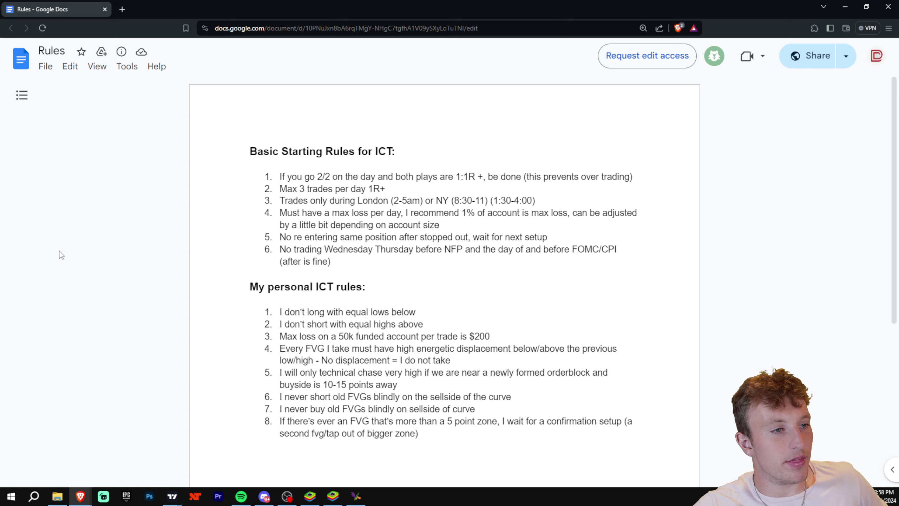
Return to the browser and close the Rules document tab.
key("alt+Tab")
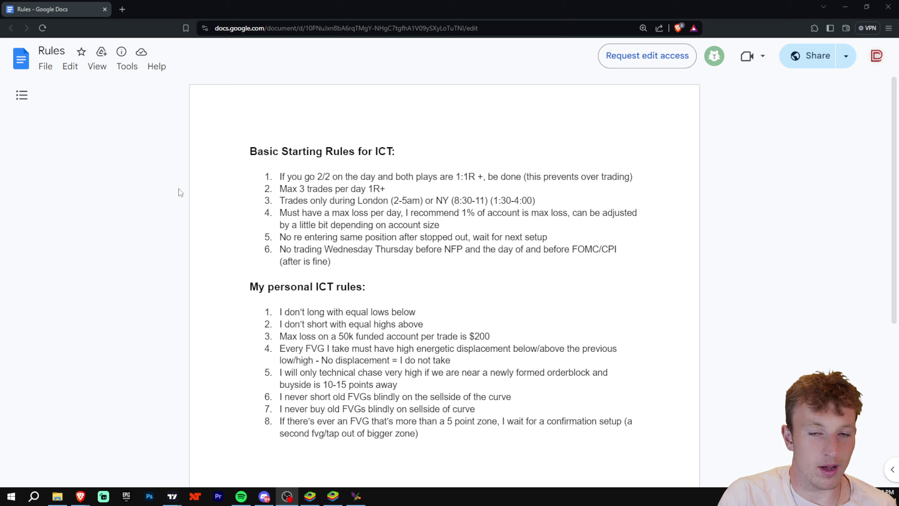
left_click(262, 209)
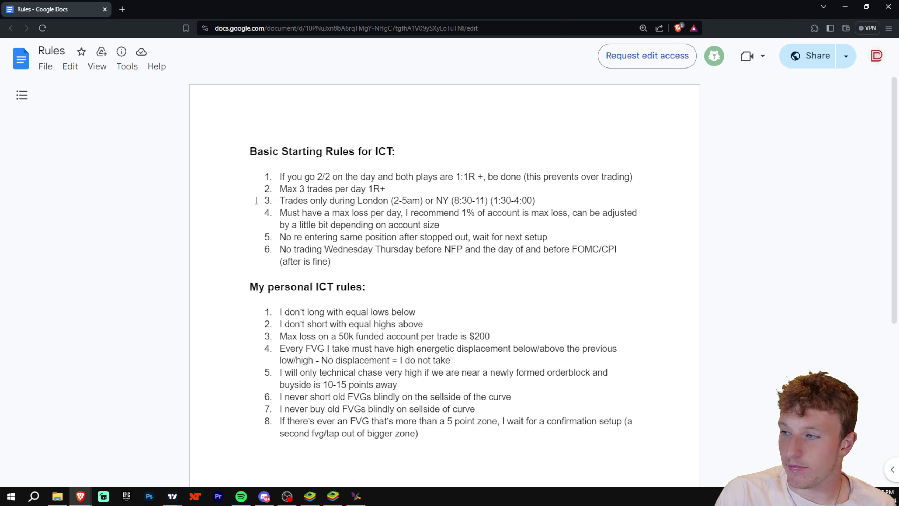
left_click(105, 9)
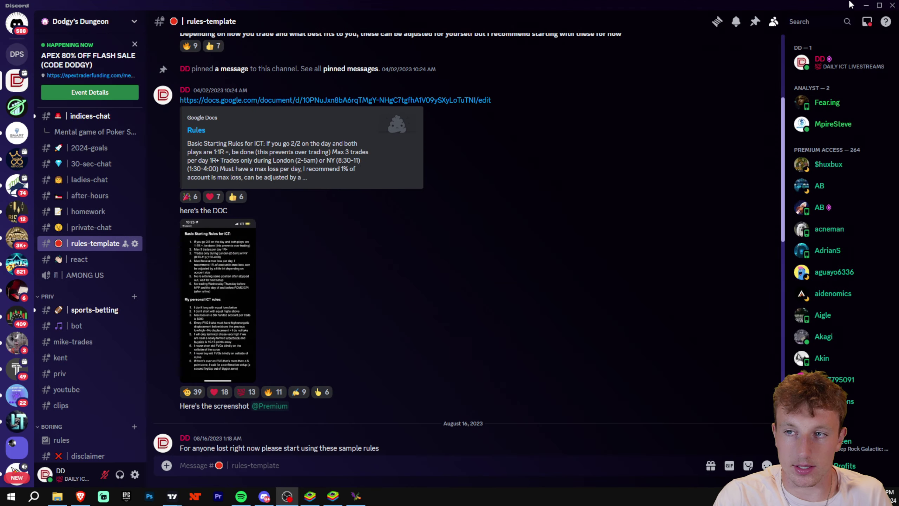
Minimize Discord to bring the TradingView NQ chart back into view.
left_click(866, 5)
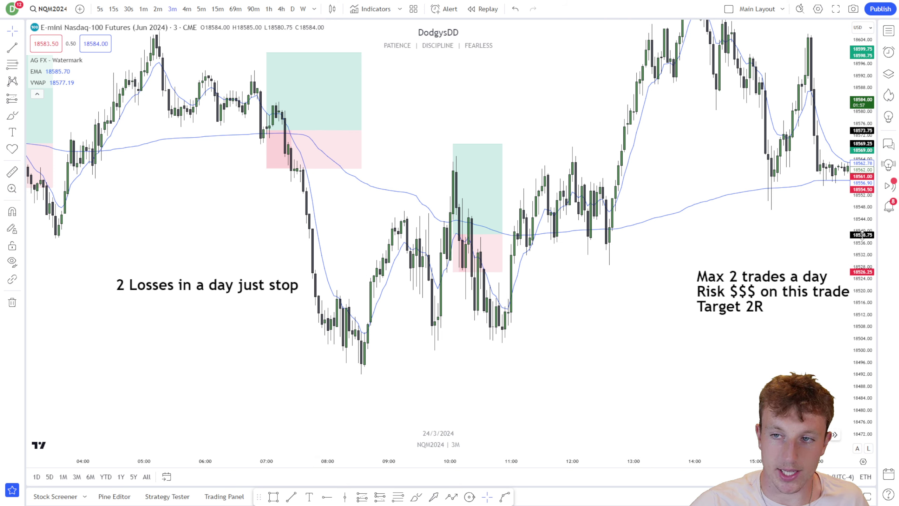
Delete the long-position box around 10:00 from the NQ chart.
left_click_drag(862, 234, 862, 243)
left_click_drag(773, 227, 491, 285)
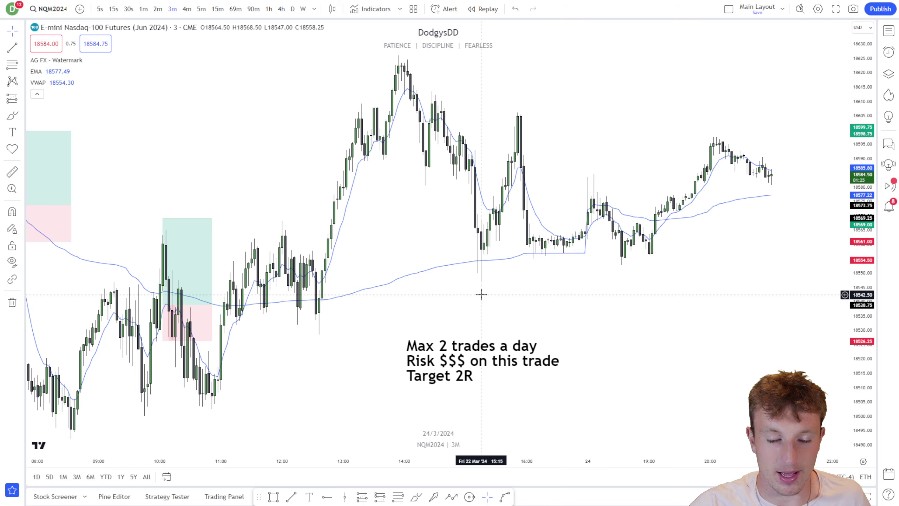
left_click_drag(474, 295, 709, 233)
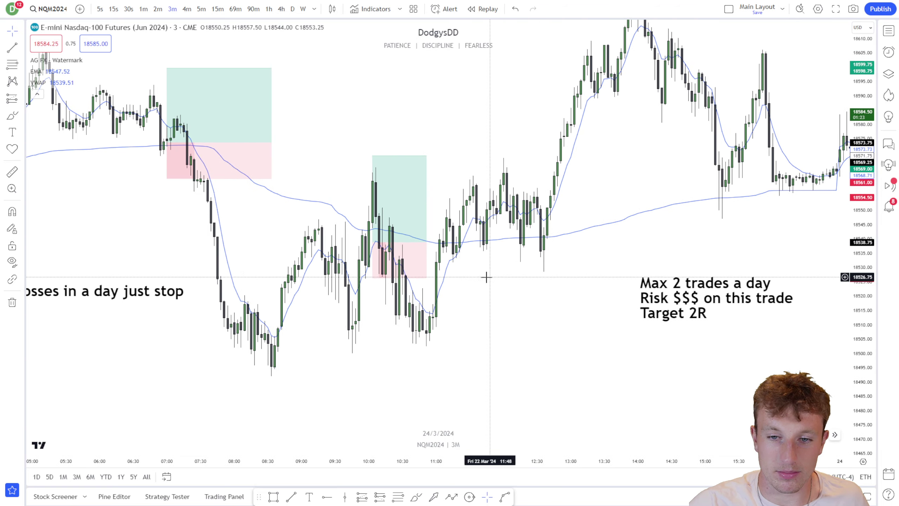
left_click(550, 258)
left_click_drag(549, 259, 393, 198)
key("Delete")
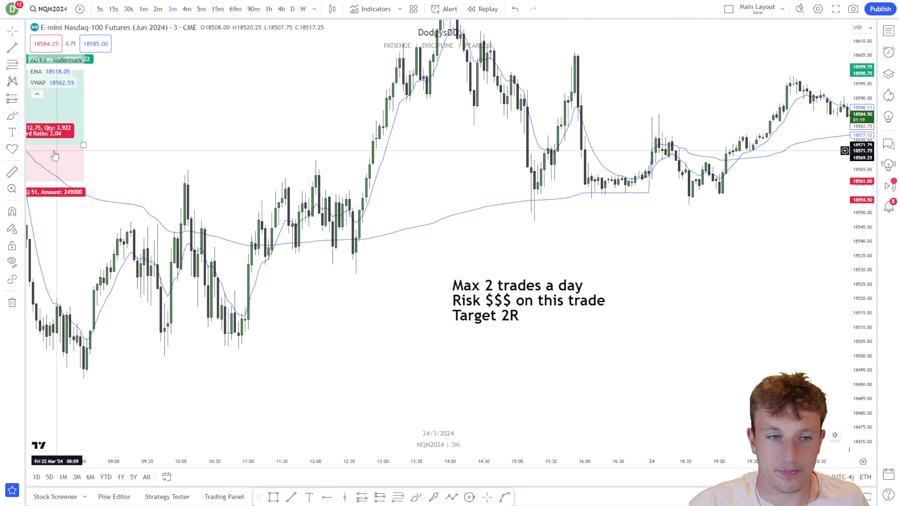
Draw a 12:50 short position (23.50 stop, 48.00 target) and move the Max 2 trades note beside it.
left_click(20, 101)
left_click(67, 111)
left_click(369, 175)
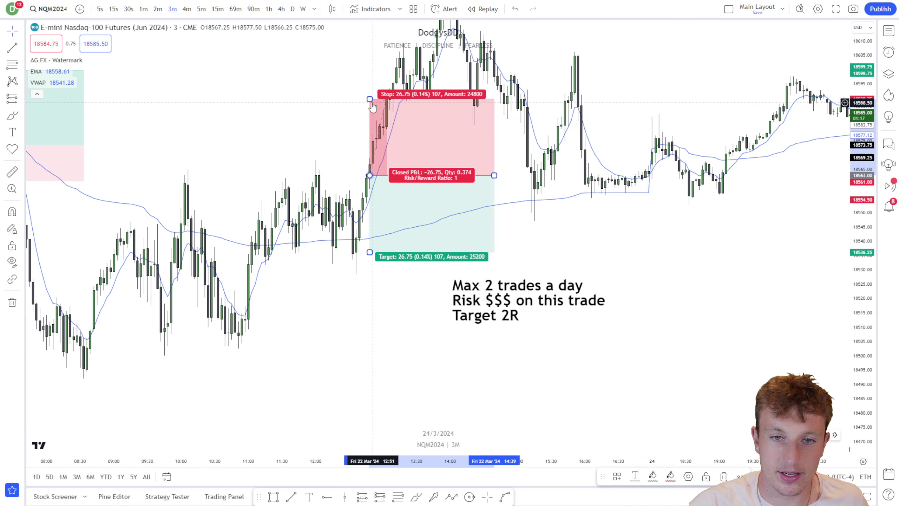
left_click_drag(369, 252, 369, 312)
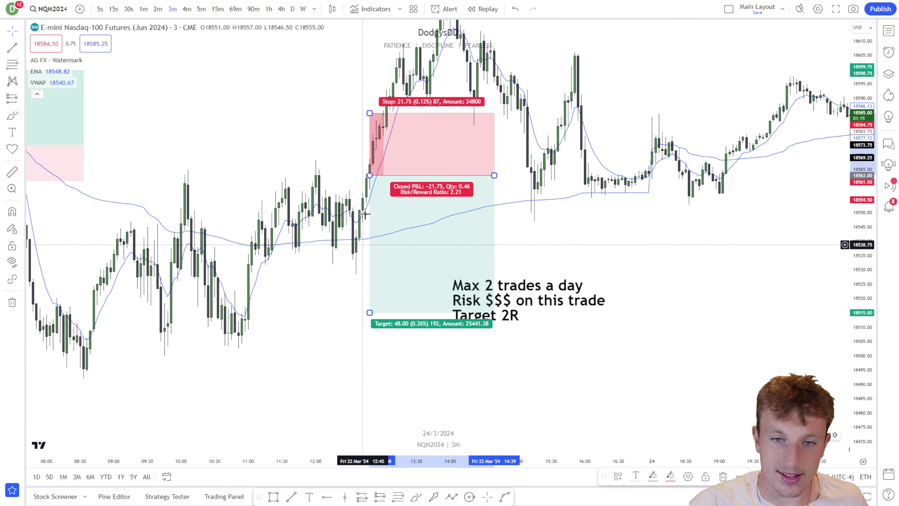
left_click_drag(514, 144, 507, 184)
mouse_move(362, 152)
left_mouse_down()
mouse_move(362, 67)
mouse_move(363, 148)
left_mouse_up()
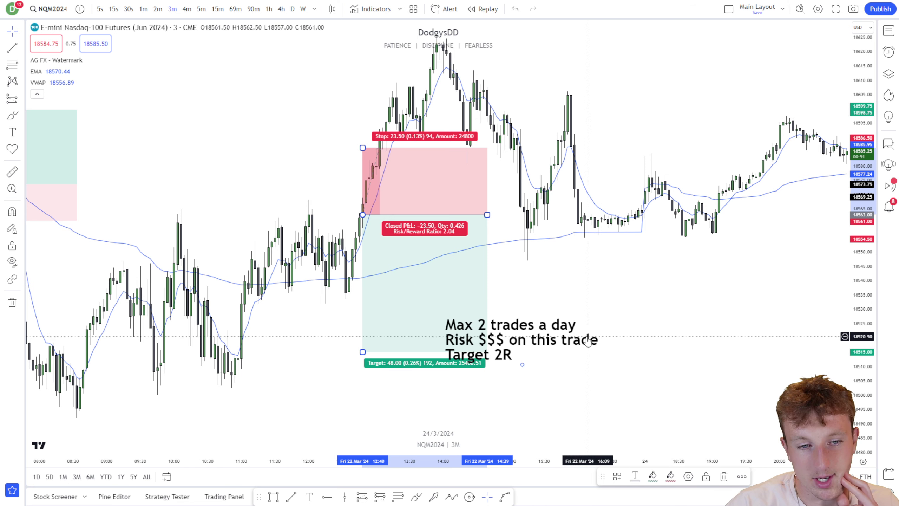
left_click_drag(567, 340, 643, 309)
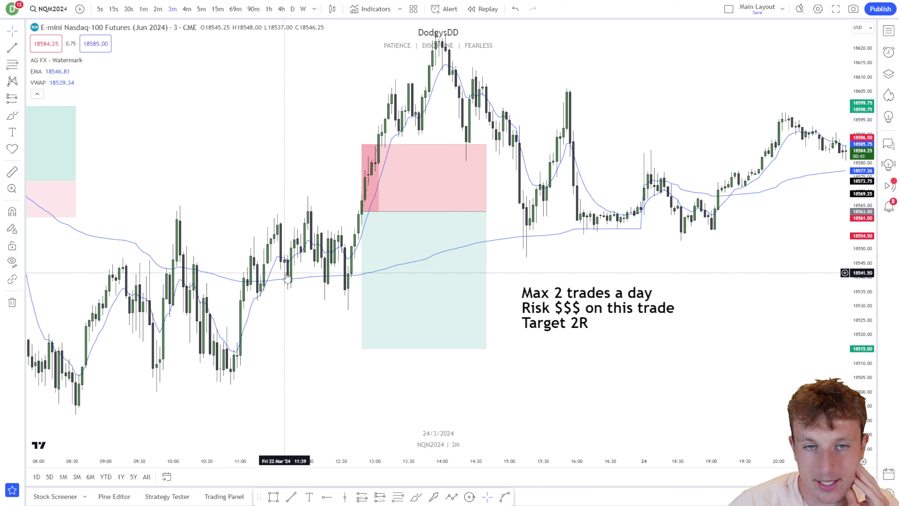
Delete the short-position box near 13:00.
left_click_drag(288, 278, 406, 312)
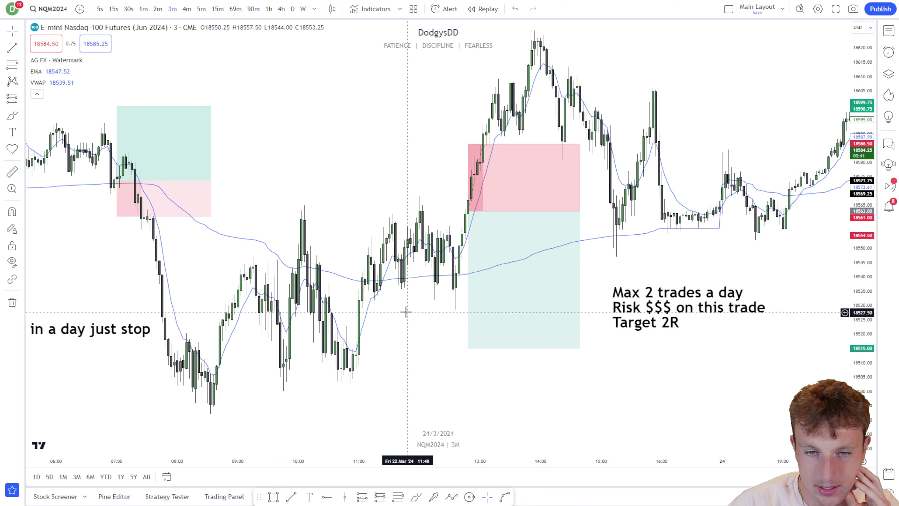
scroll(396, 294, "down", 1)
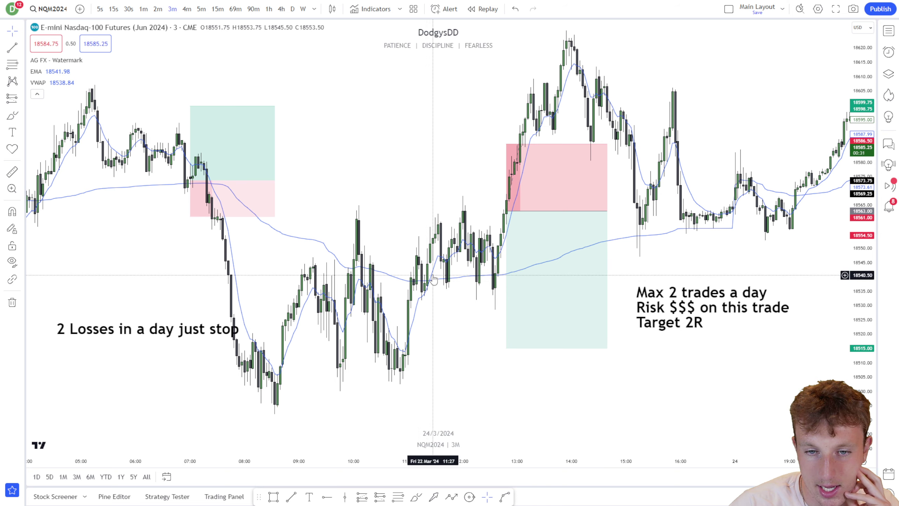
left_click(545, 262)
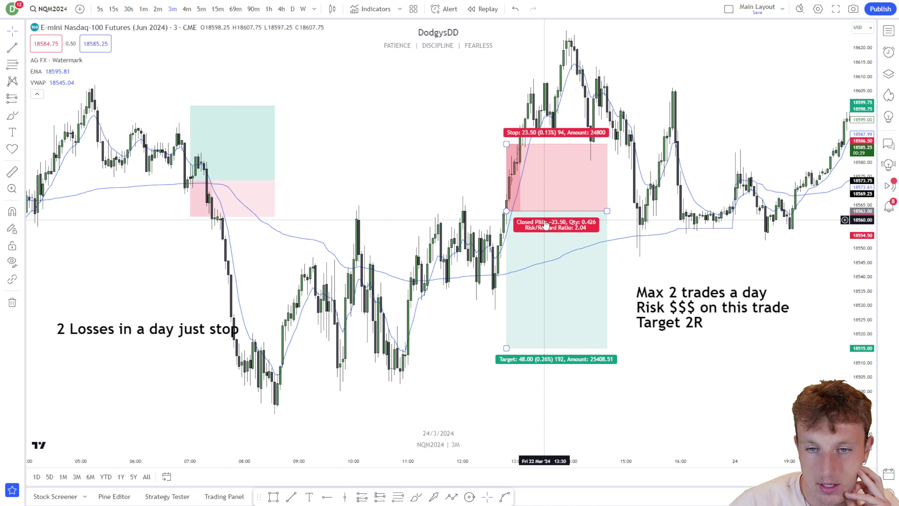
key("Delete")
Draw a long position at 18539 near 11:30 with a 15.50 stop and 30.75 target.
left_click(17, 116)
left_click(53, 109)
left_click(435, 279)
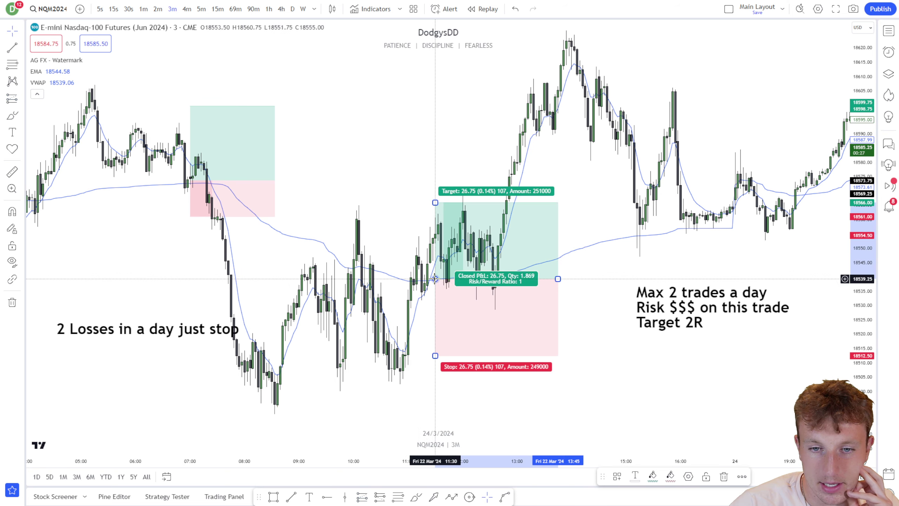
left_click_drag(435, 355, 435, 323)
mouse_move(435, 203)
left_mouse_down()
mouse_move(437, 175)
mouse_move(437, 191)
left_mouse_up()
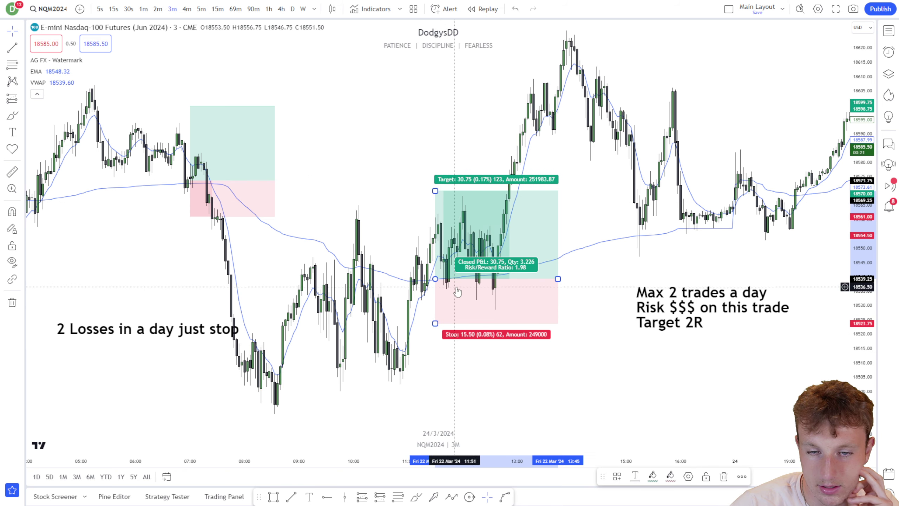
left_click(610, 257)
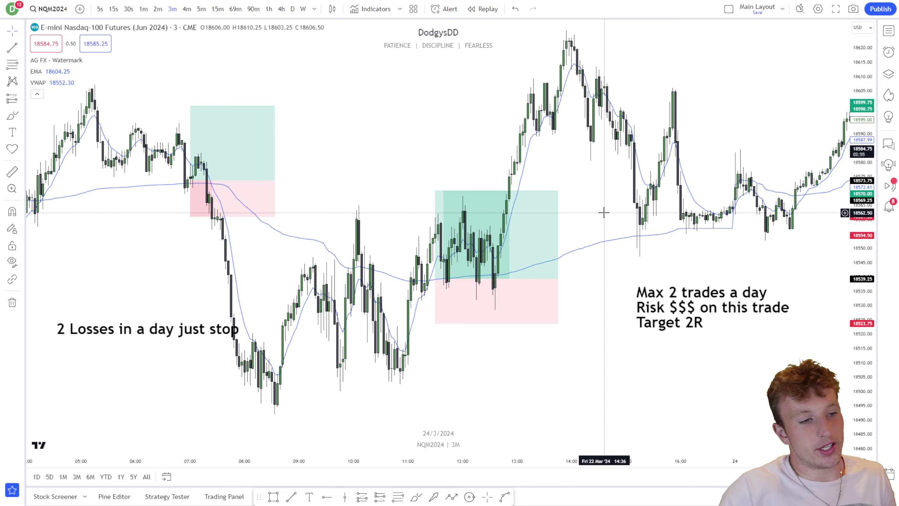
mouse_move(494, 241)
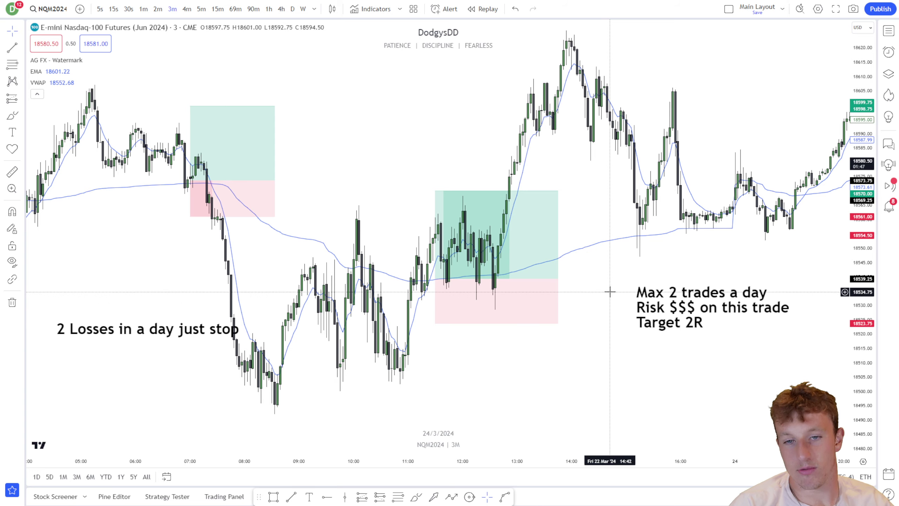
Move the long box to a later, higher entry and raise its target to 41.75 points.
scroll(608, 292, "up", 1)
left_click(511, 245)
left_click_drag(499, 229, 587, 122)
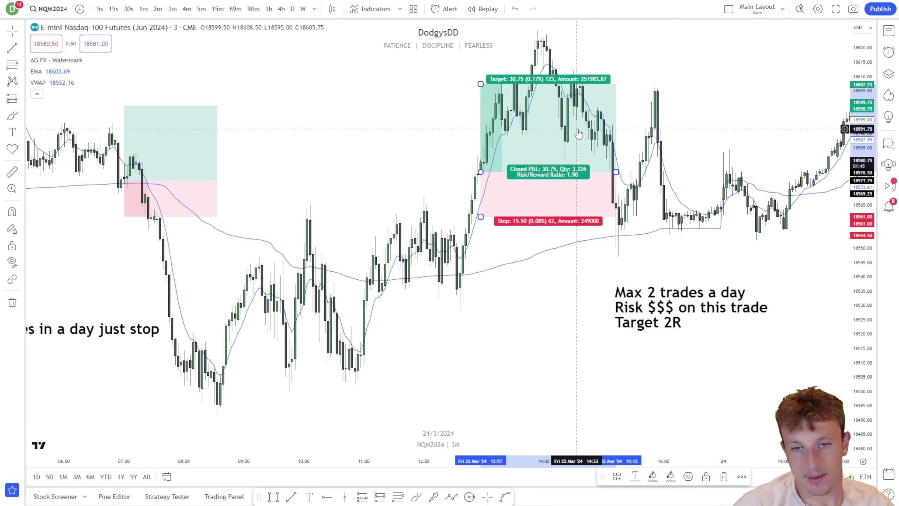
left_click_drag(483, 217, 481, 211)
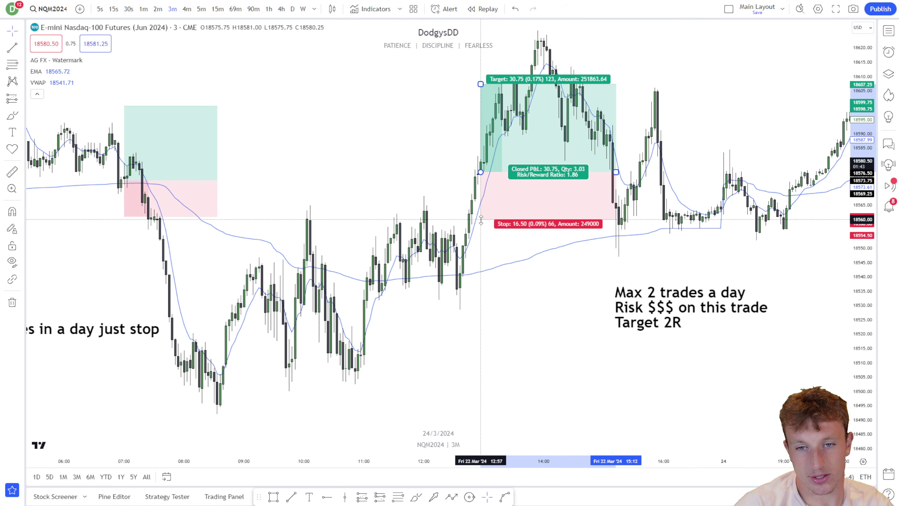
left_click_drag(480, 84, 480, 52)
scroll(431, 136, "down", 2)
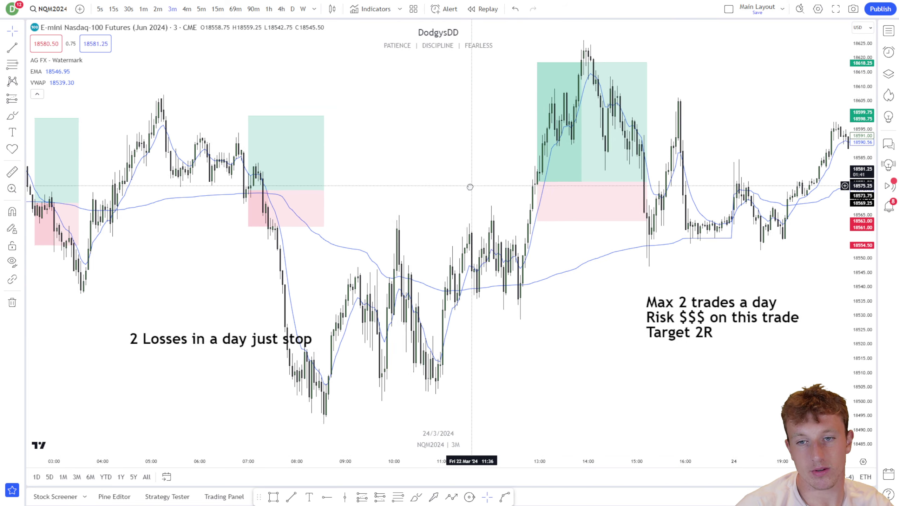
scroll(495, 255, "up", 1)
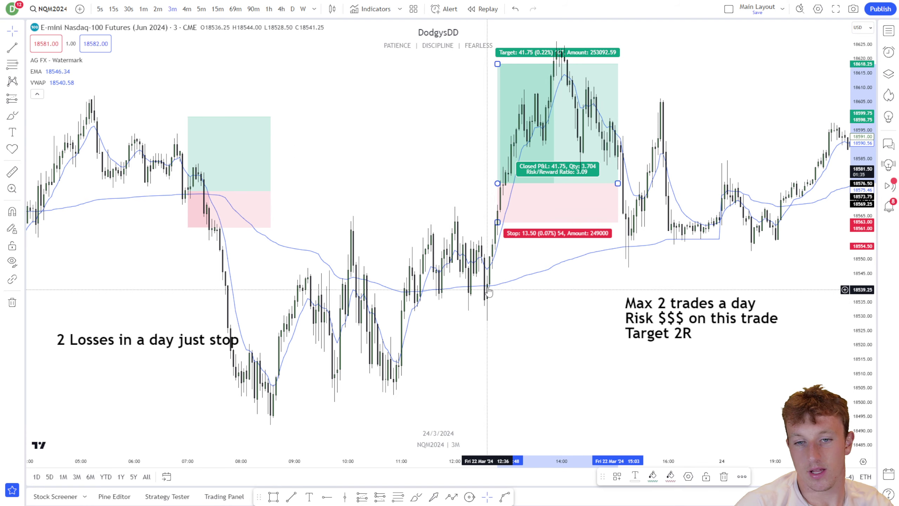
Reposition the long box to start near 11:18 with a 23.50-point stop.
left_click_drag(555, 205, 514, 312)
left_click_drag(453, 336, 453, 369)
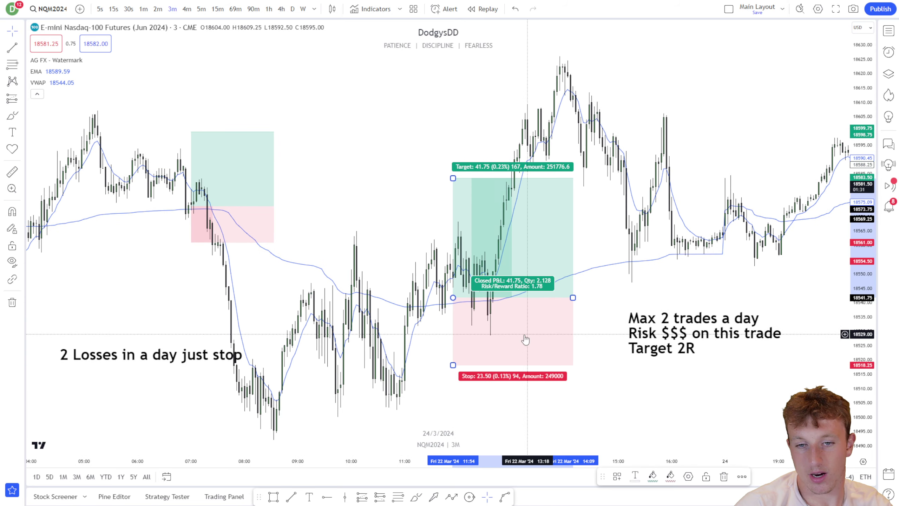
left_click_drag(491, 333, 457, 336)
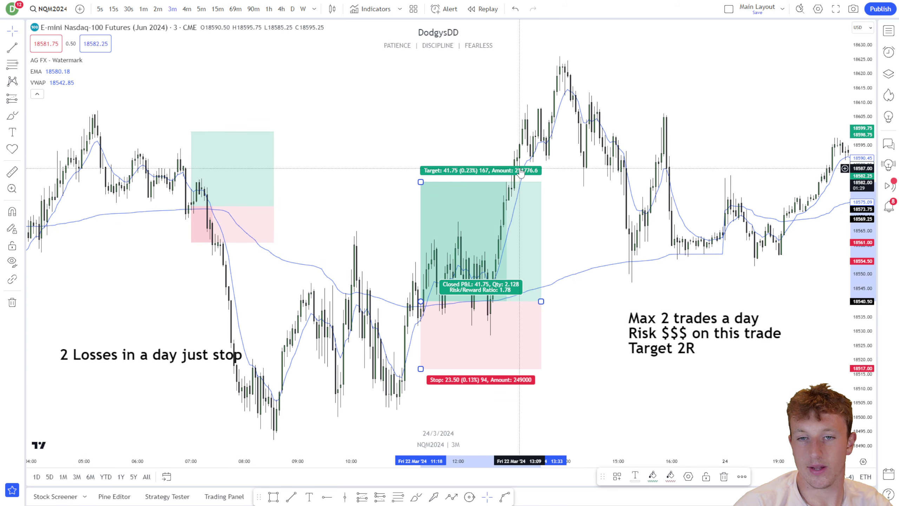
left_click(623, 190)
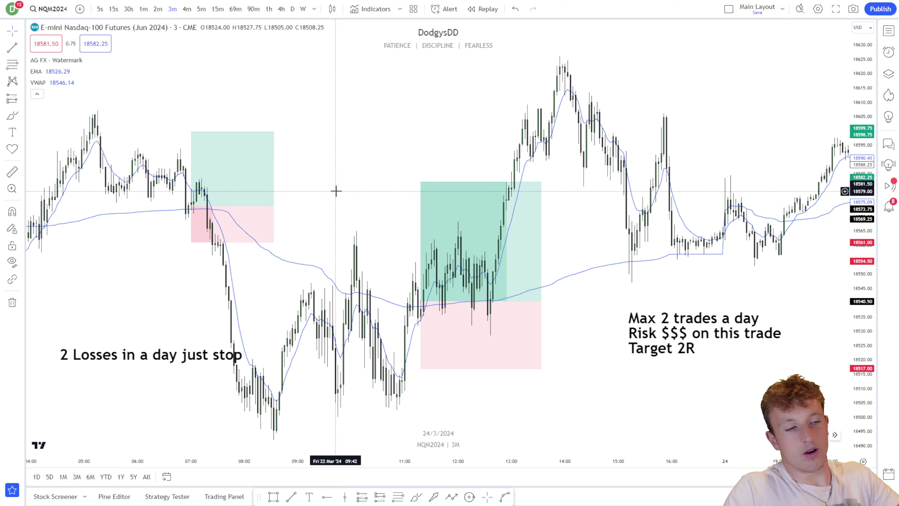